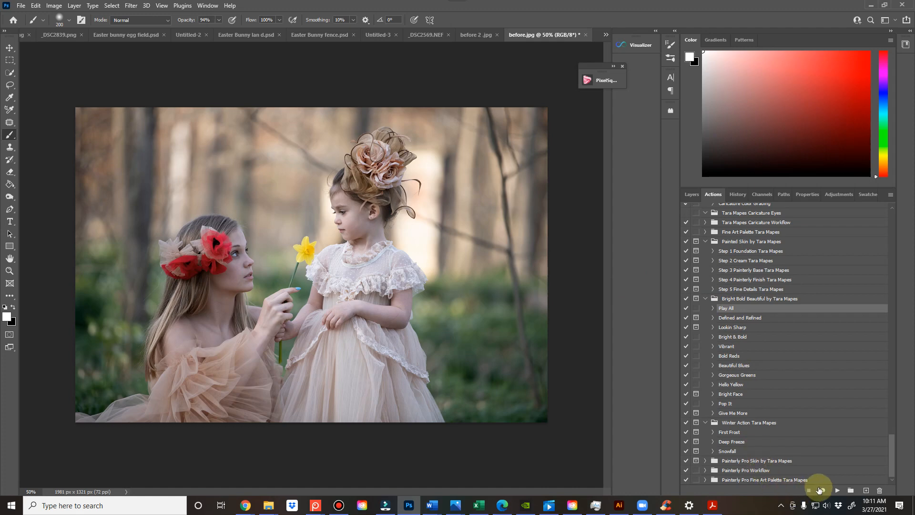
Step: Run the Play All action of the Bright Bold Beautiful set on the photo, continuing through each of its messages
click(837, 490)
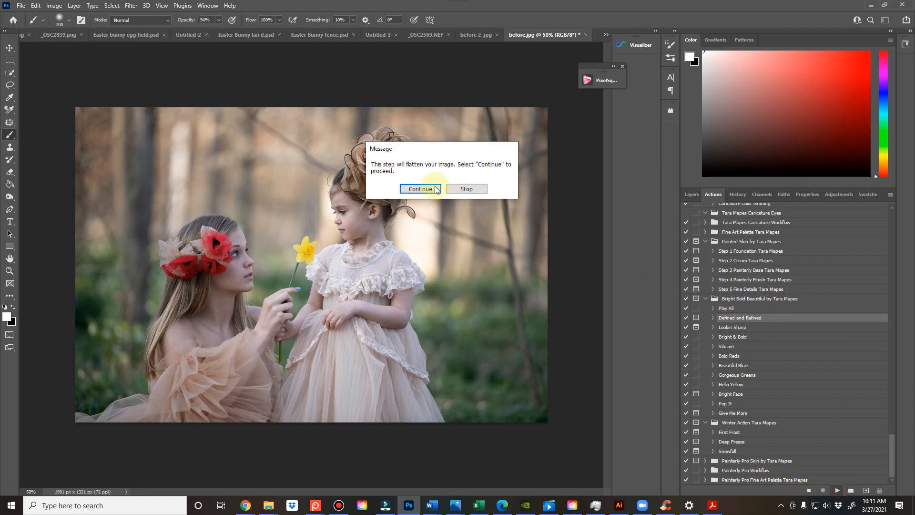
click(414, 189)
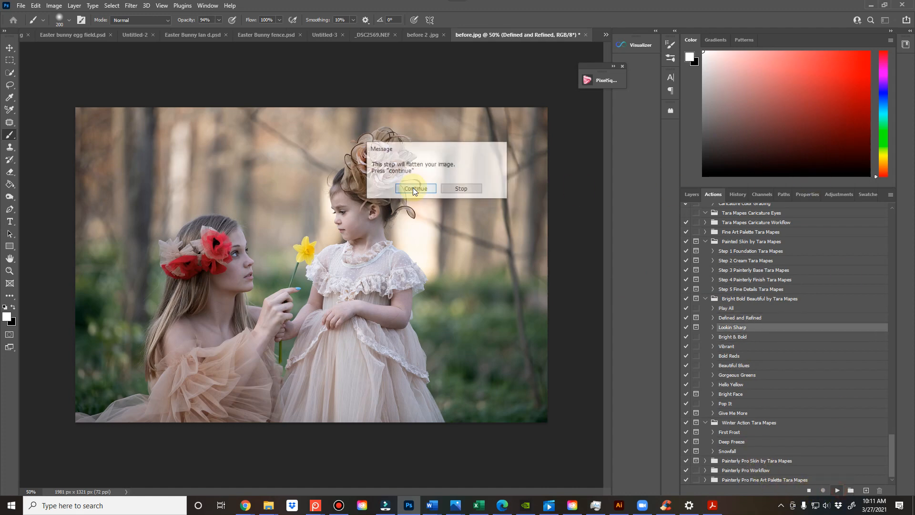
click(414, 186)
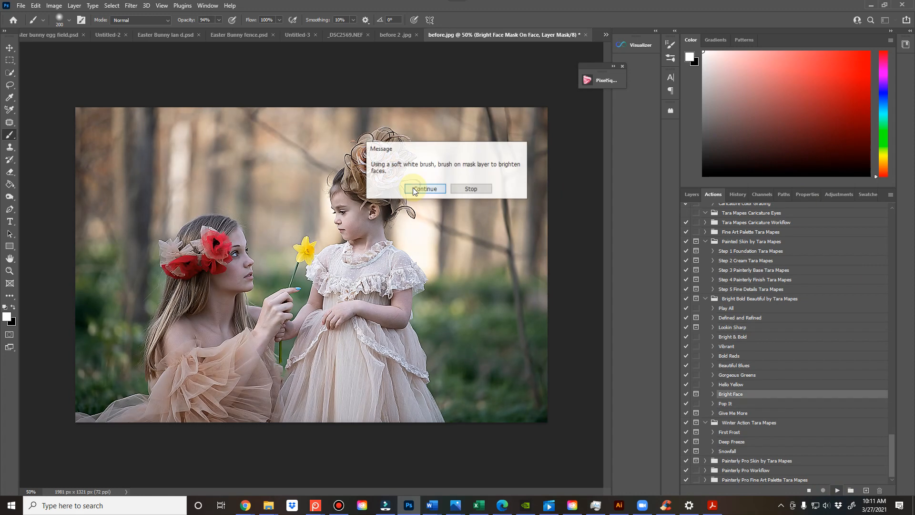
click(408, 187)
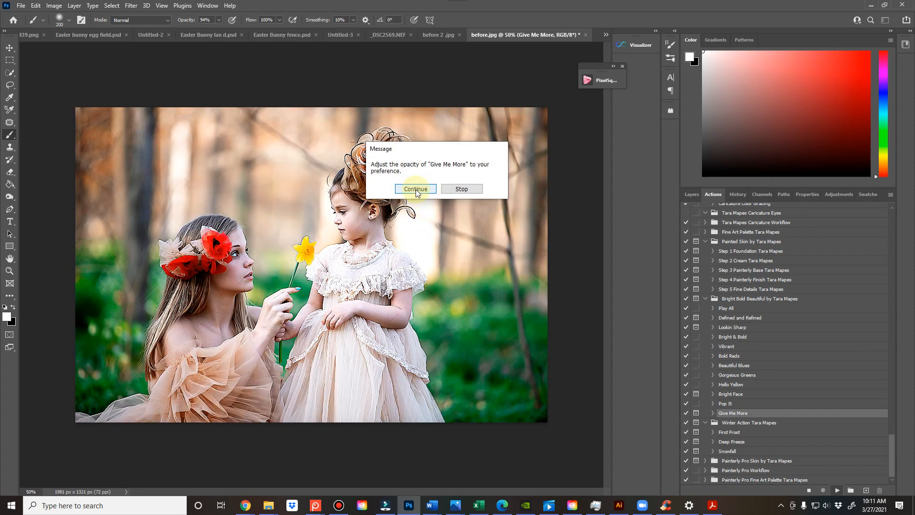
click(415, 190)
Step: Reduce the opacity of the Give Me More group inside the Bright Bold Beautiful group to 45%
click(690, 191)
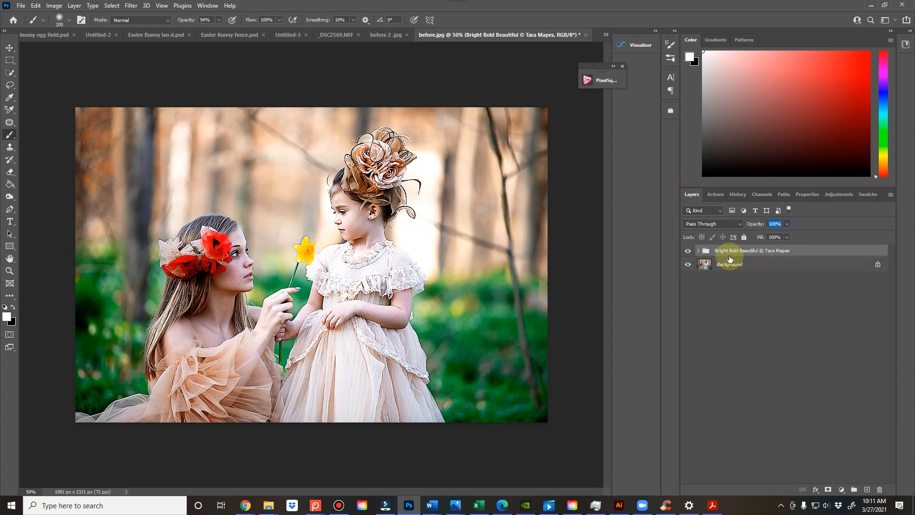
click(698, 250)
click(764, 262)
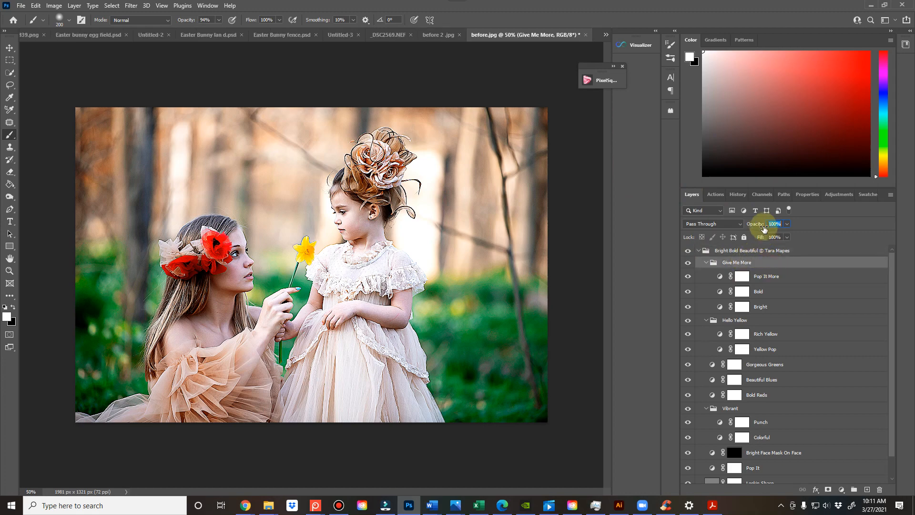
drag(764, 229, 733, 227)
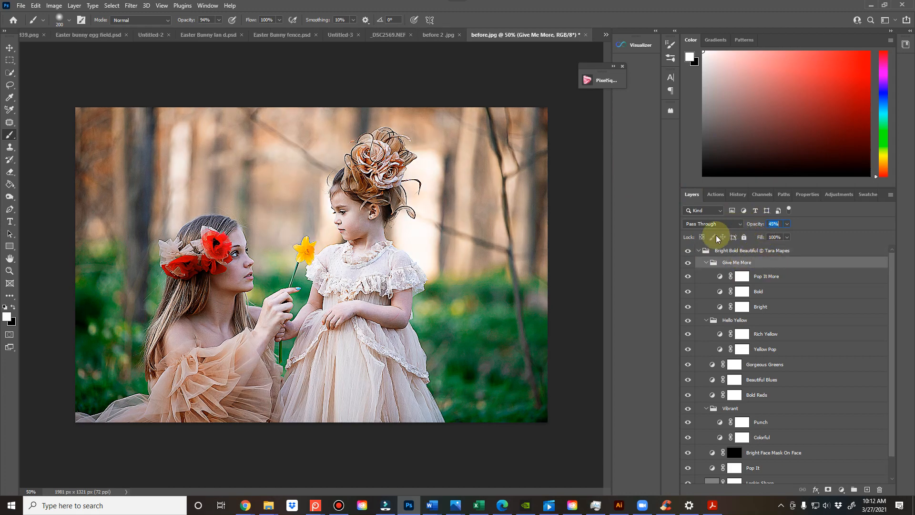
Step: Collapse the Bright Bold Beautiful group and toggle its visibility to compare the photo before and after
click(699, 251)
click(687, 252)
click(688, 252)
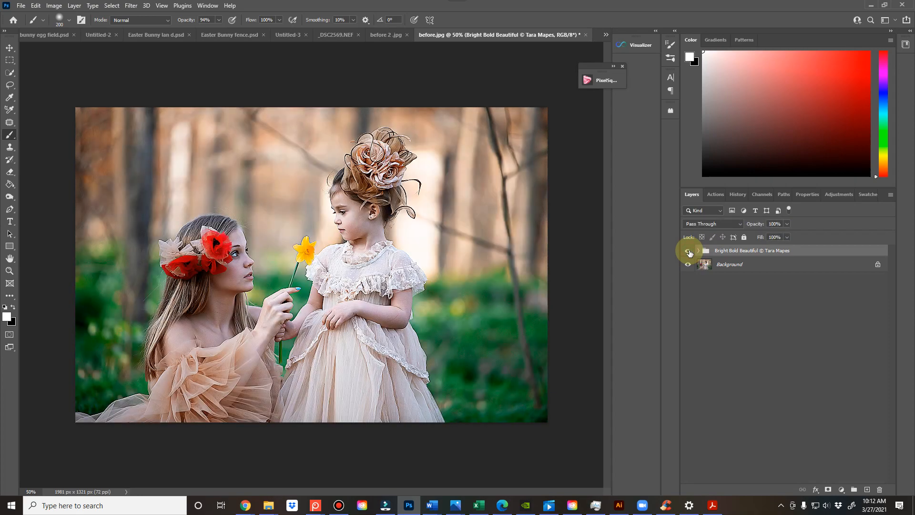
click(689, 252)
click(689, 251)
click(689, 252)
click(688, 251)
Step: Paint white at 100% brush opacity on the Bright Face mask over both girls' faces
click(700, 252)
scroll(733, 429, down, 1)
click(733, 430)
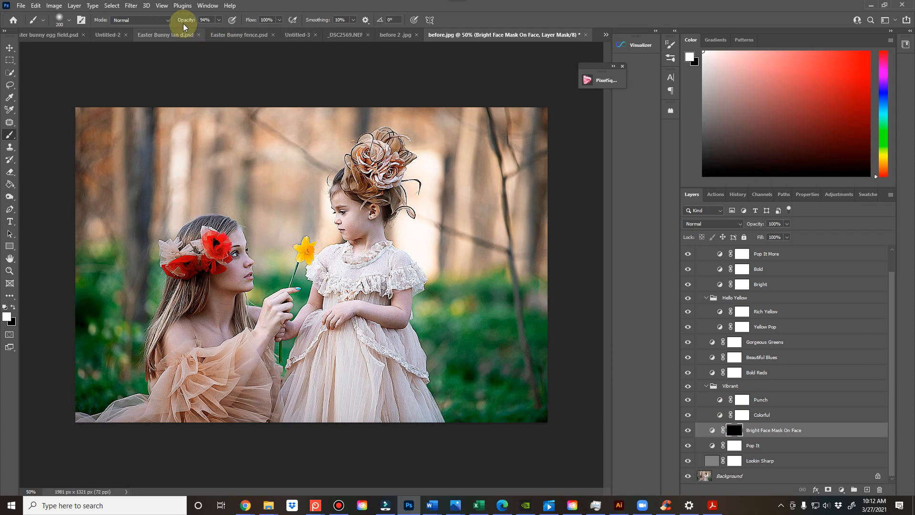
drag(184, 27, 188, 27)
mouse_move(218, 260)
mouse_down()
mouse_move(232, 275)
mouse_move(222, 228)
mouse_move(221, 320)
mouse_move(214, 243)
mouse_up()
mouse_move(368, 218)
mouse_down()
mouse_move(358, 201)
mouse_move(359, 224)
mouse_move(384, 180)
mouse_up()
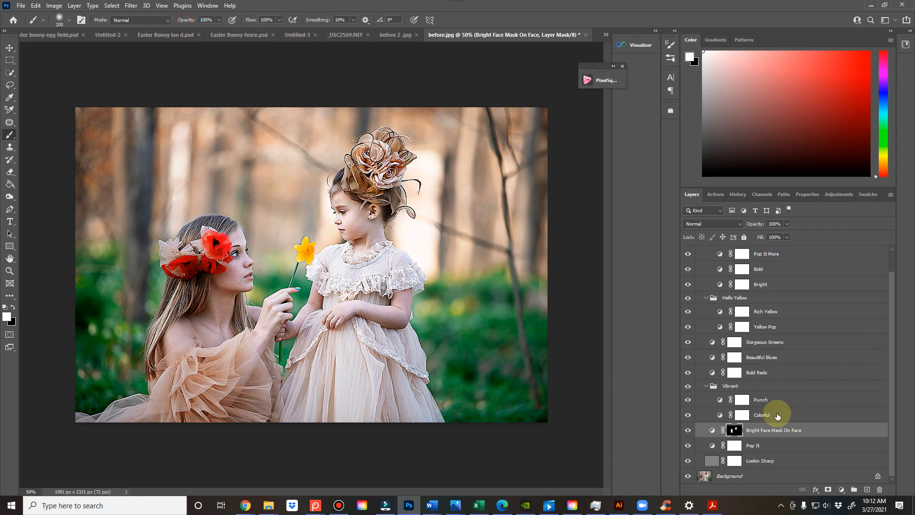
Step: Invert the Lookin Sharp layer mask and paint the sharpening back over both girls' heads and hair
click(734, 460)
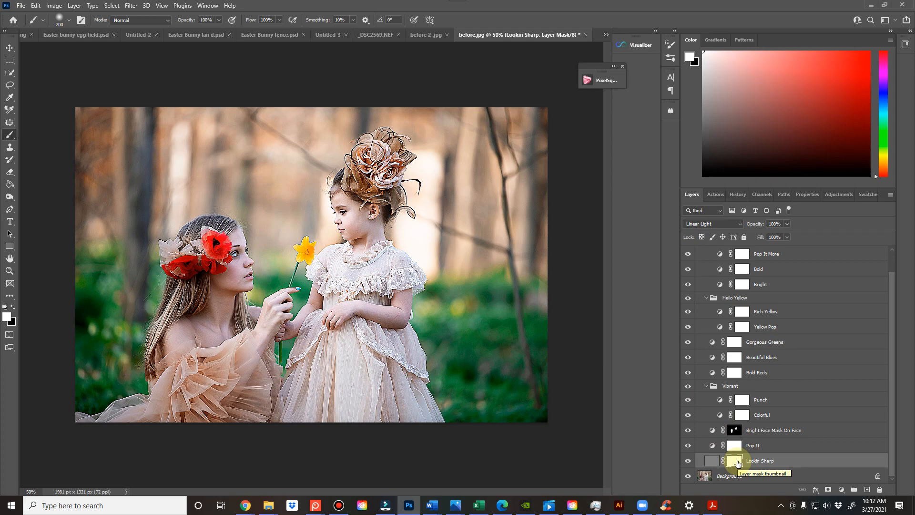
key(ctrl+i)
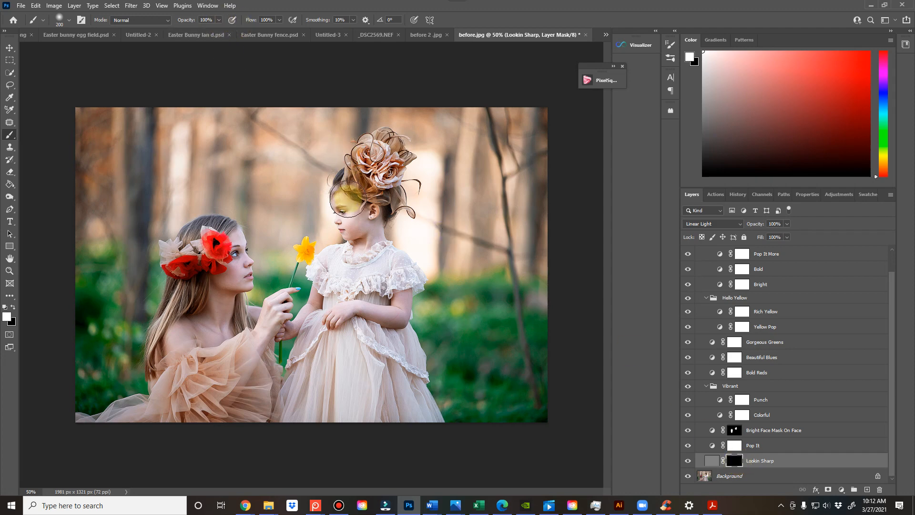
drag(353, 233, 367, 174)
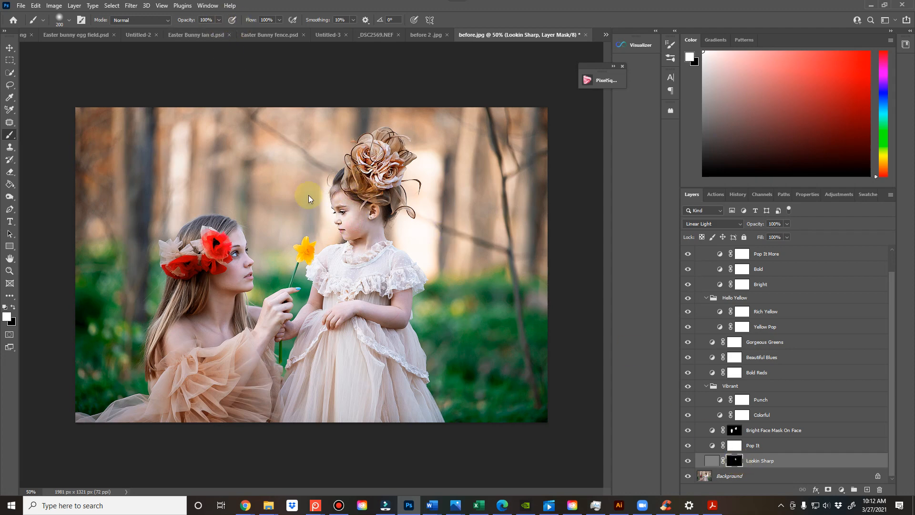
mouse_move(218, 251)
mouse_down()
mouse_move(228, 272)
mouse_move(229, 246)
mouse_move(229, 277)
mouse_move(222, 281)
mouse_move(195, 246)
mouse_move(176, 309)
mouse_up()
Step: Set the Lookin Sharp layer's opacity to 56% and check its effect by toggling the layer
drag(753, 223, 735, 225)
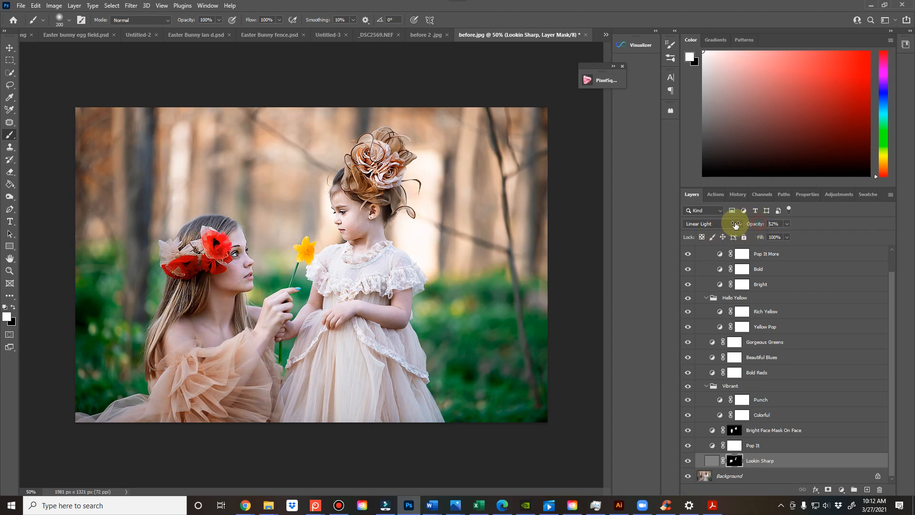
click(687, 461)
scroll(715, 381, up, 2)
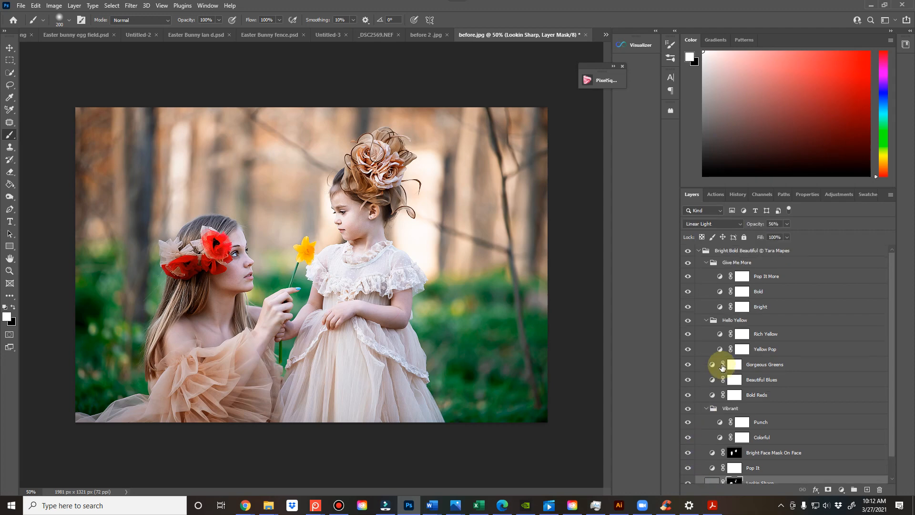
scroll(719, 286, down, 2)
scroll(707, 305, up, 2)
Step: Compare the edited photo with the original by collapsing the whole Bright Bold Beautiful group and switching it off and on
click(703, 250)
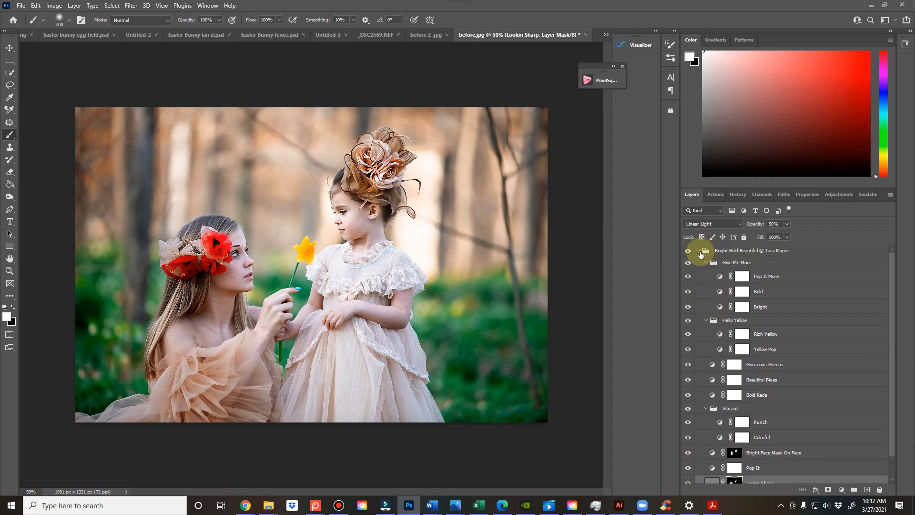
click(698, 250)
click(688, 250)
click(687, 251)
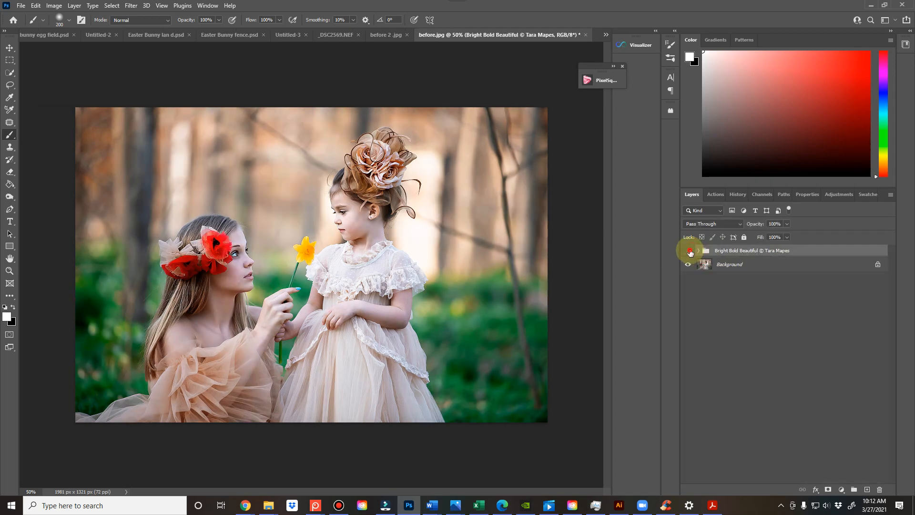
click(687, 250)
click(688, 251)
Step: Delete the Bright Bold Beautiful layer group and the history snapshots Before Bright Bold Beautiful and Before Defined
key(Delete)
click(734, 194)
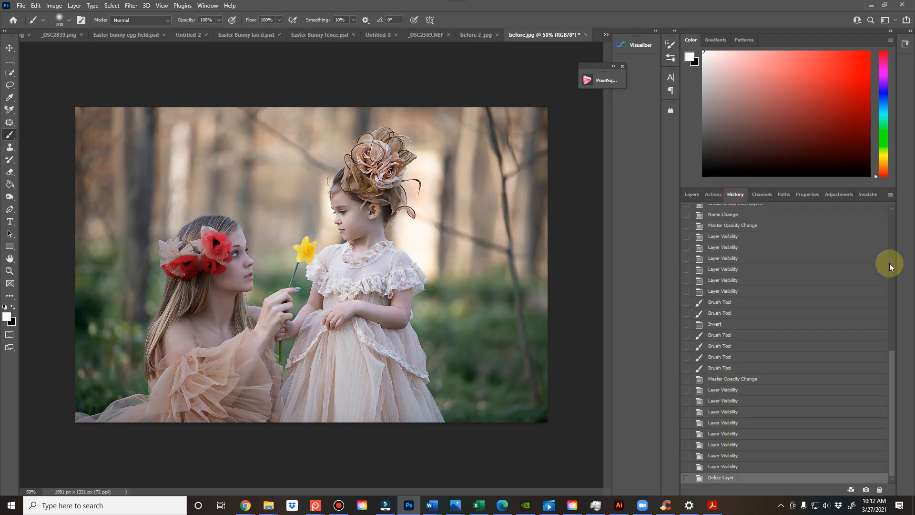
drag(891, 370, 904, 188)
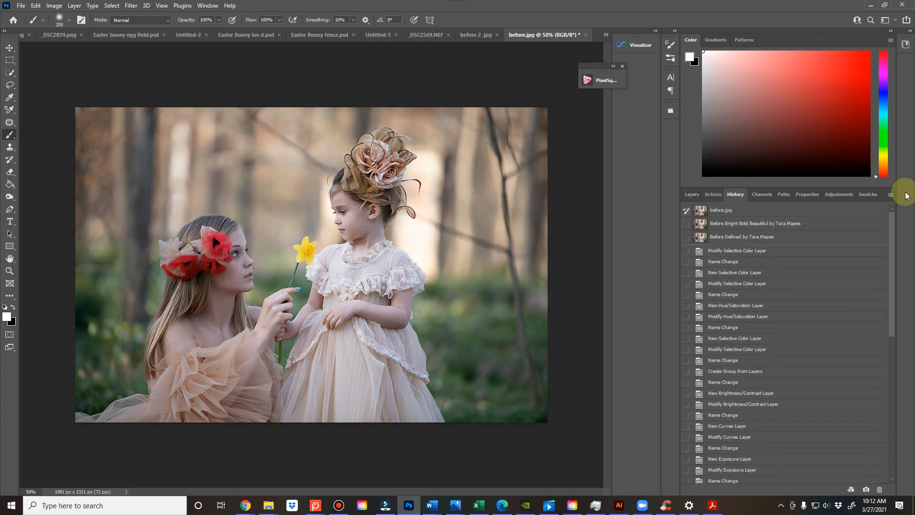
click(748, 227)
right_click(748, 227)
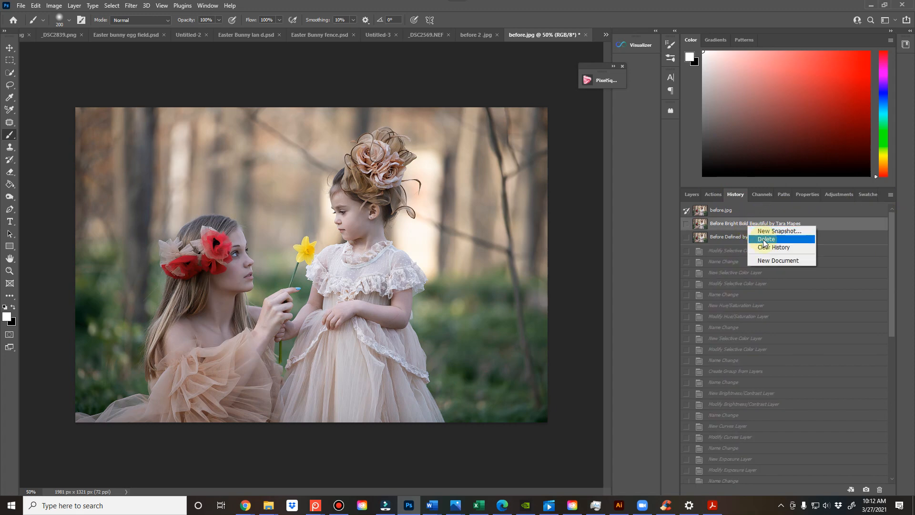
click(765, 242)
click(428, 189)
click(731, 222)
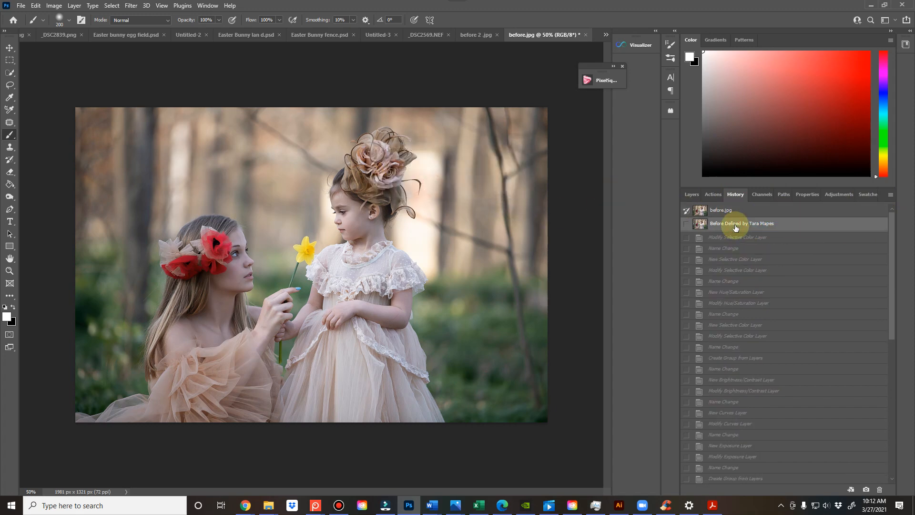
right_click(735, 225)
click(747, 239)
click(414, 189)
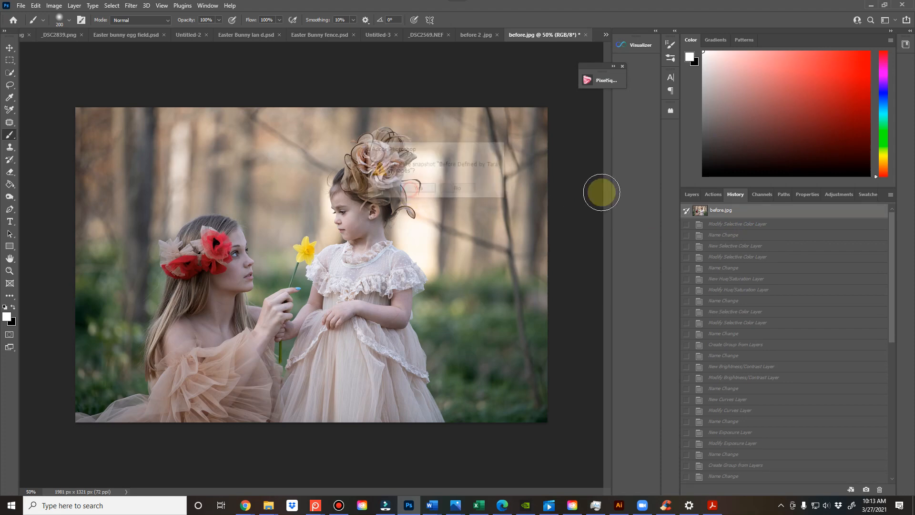
Step: Run the Defined and Refined action on the original photo, accepting the flattening of the image
click(713, 194)
click(752, 318)
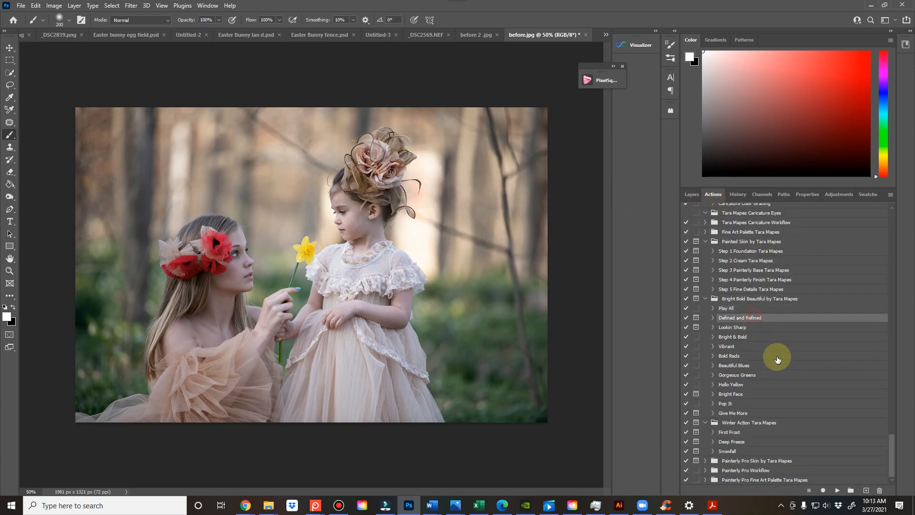
click(837, 490)
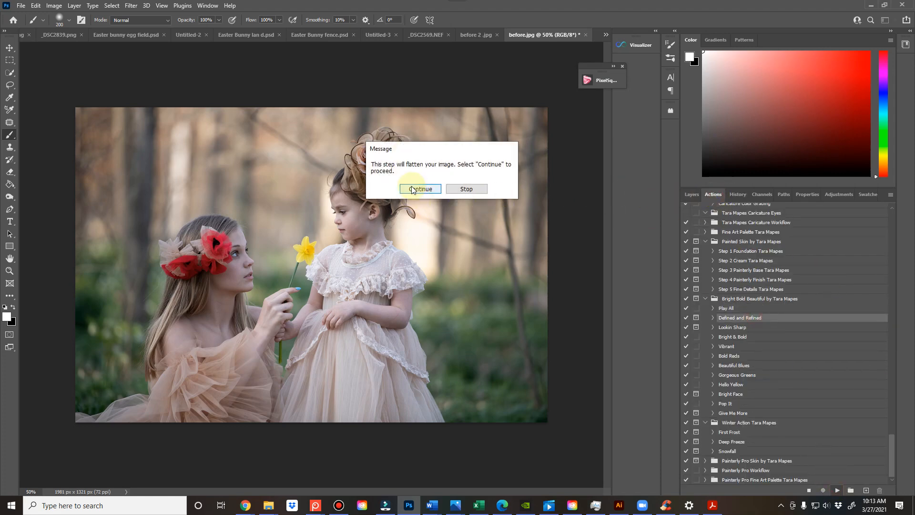
click(425, 191)
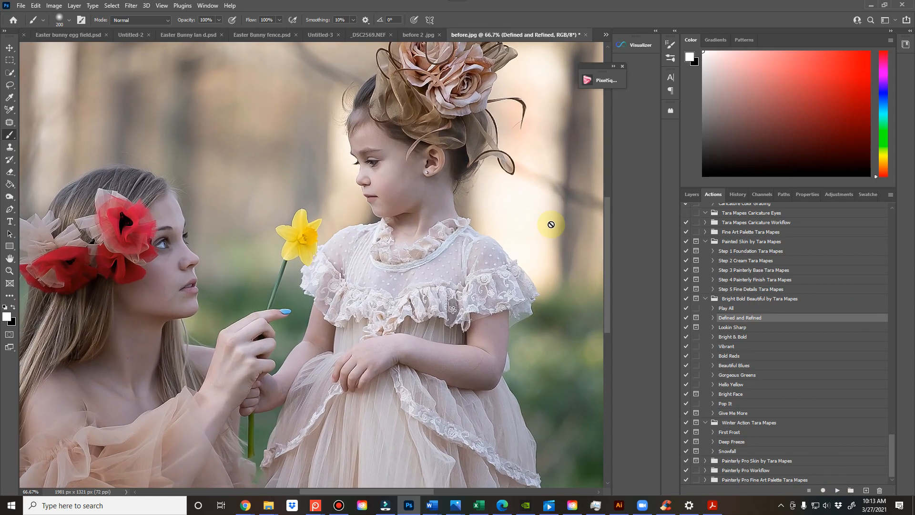
Step: Toggle the Defined and Refined group's visibility to examine its effect on the girls at 100% zoom
click(689, 193)
click(687, 252)
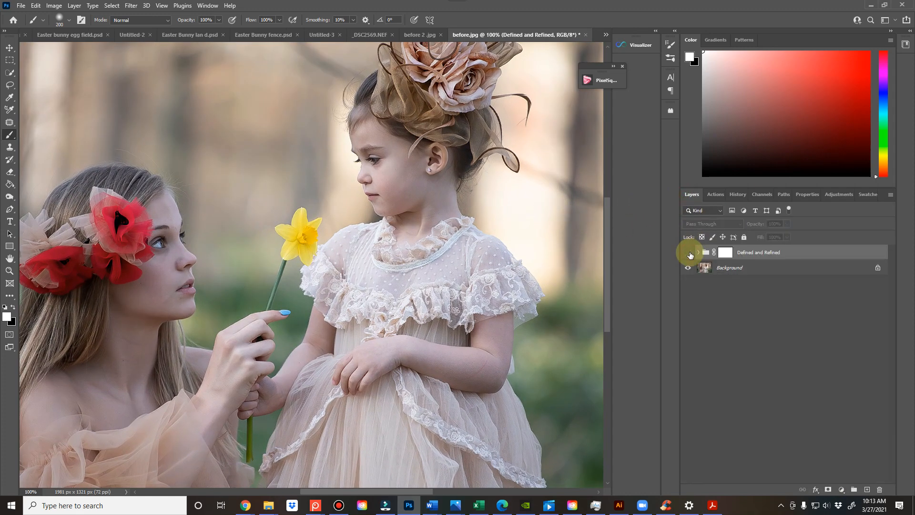
click(688, 252)
click(689, 253)
click(689, 254)
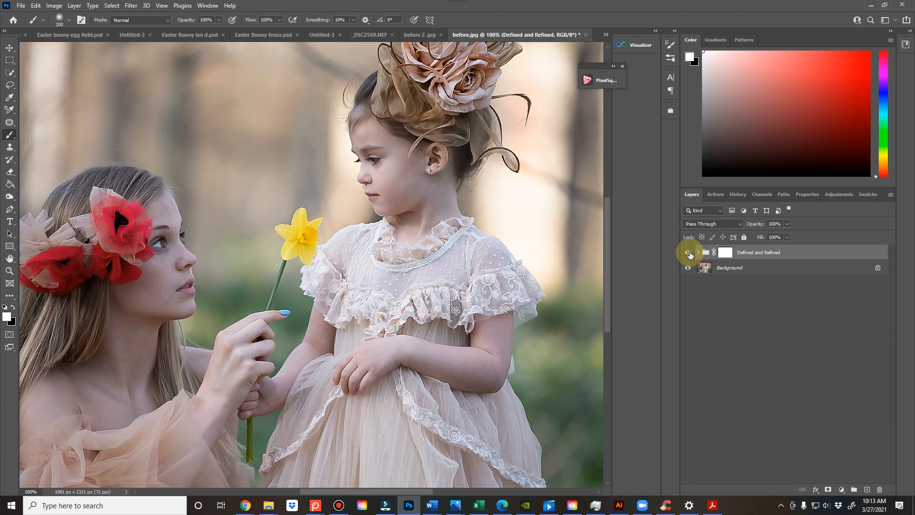
click(689, 253)
click(689, 253)
click(689, 254)
click(689, 253)
click(688, 253)
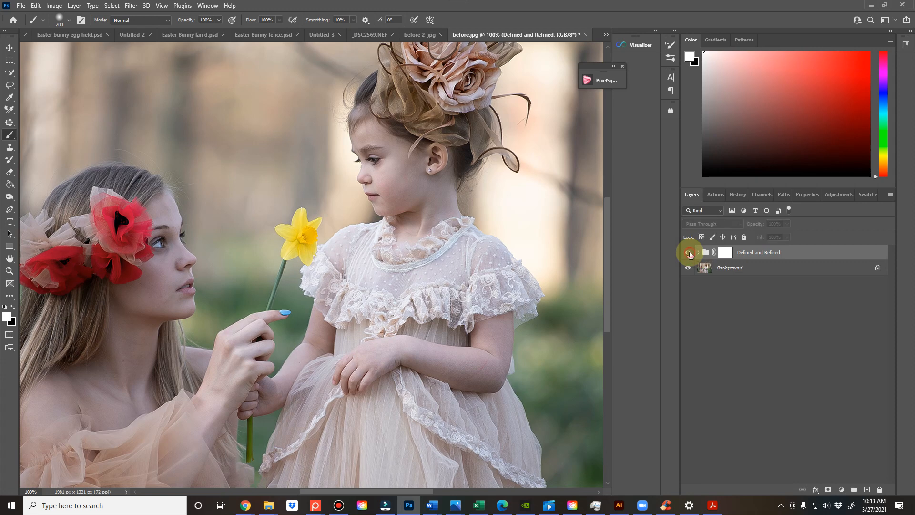
scroll(408, 231, up, 1)
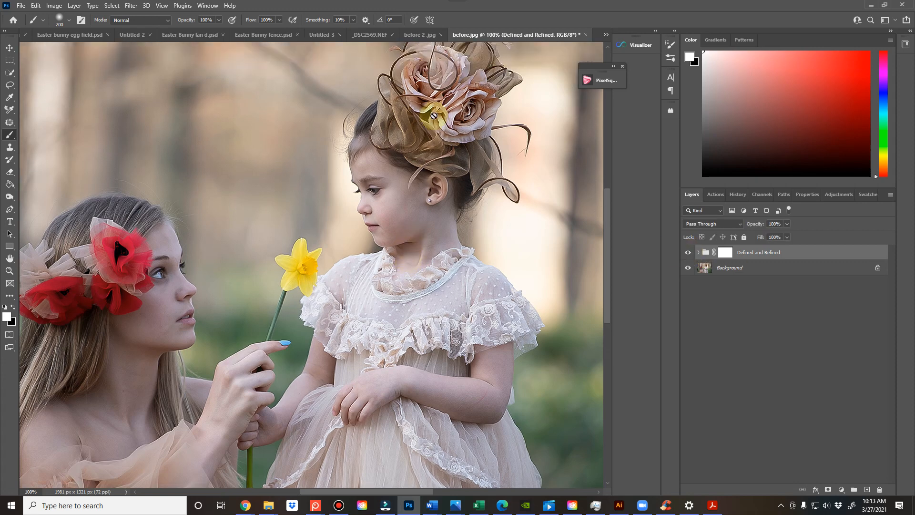
Step: Run the Lookin Sharp action, accepting the flattening of the image
click(714, 194)
click(748, 328)
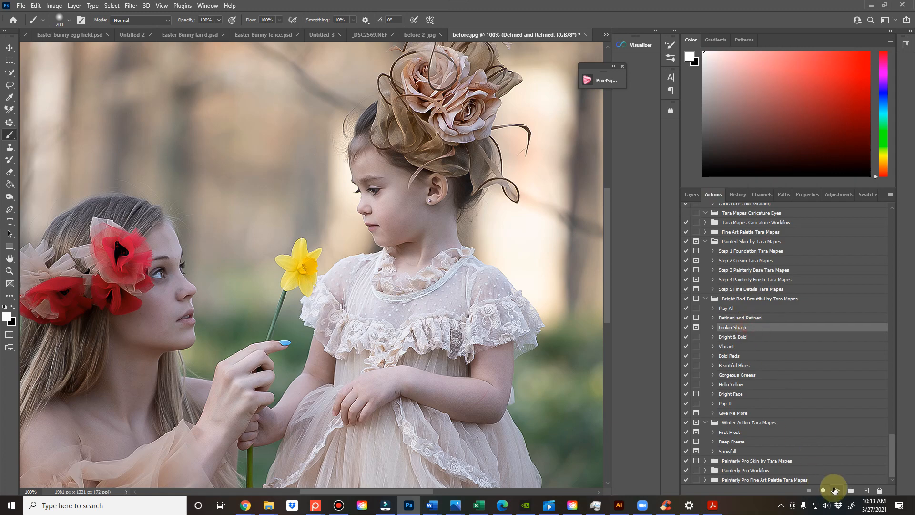
click(837, 489)
click(415, 188)
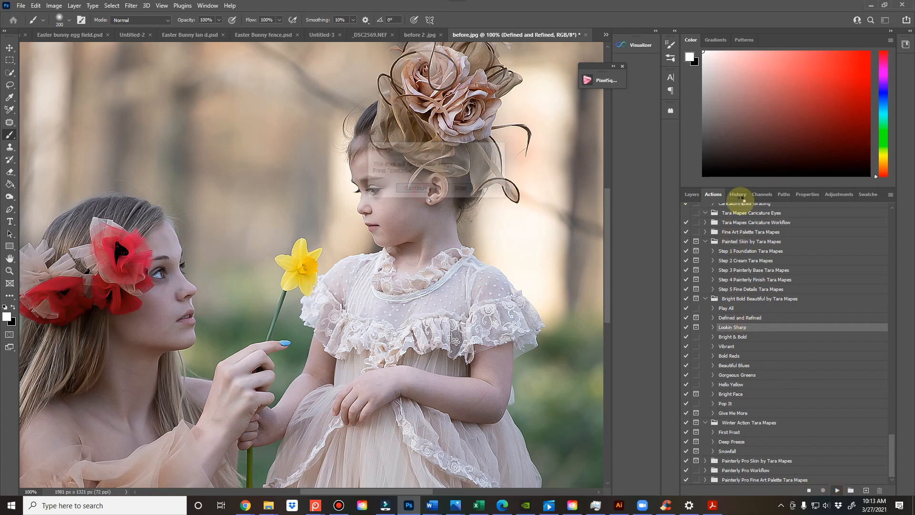
Step: Invert the Lookin Sharp layer's mask to black to hide the sharpening
click(692, 194)
click(727, 254)
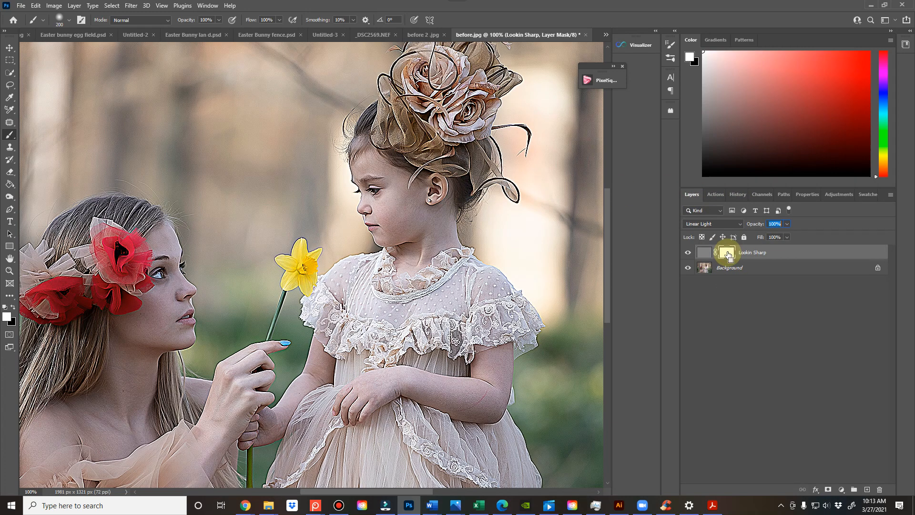
key(ctrl+i)
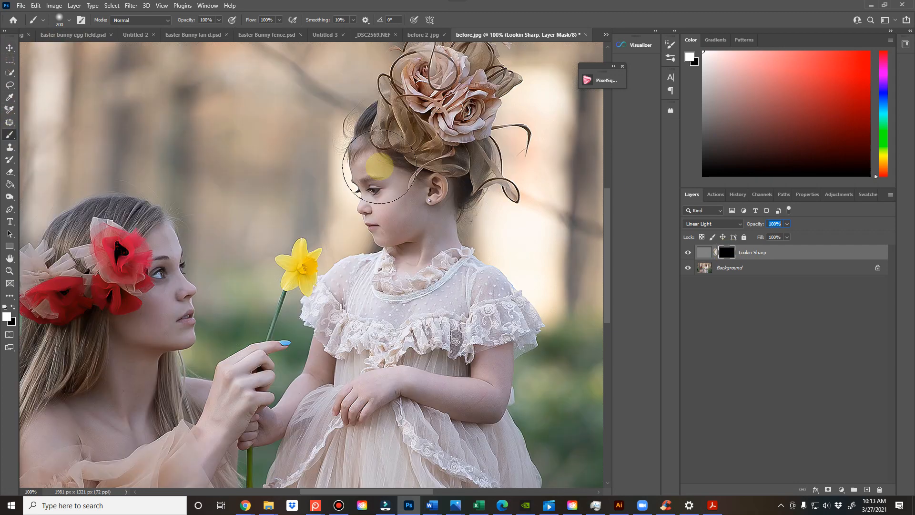
Step: Set the brush opacity to 18% and paint white on the Lookin Sharp mask over both girls' faces and flower headpieces
drag(191, 20, 149, 22)
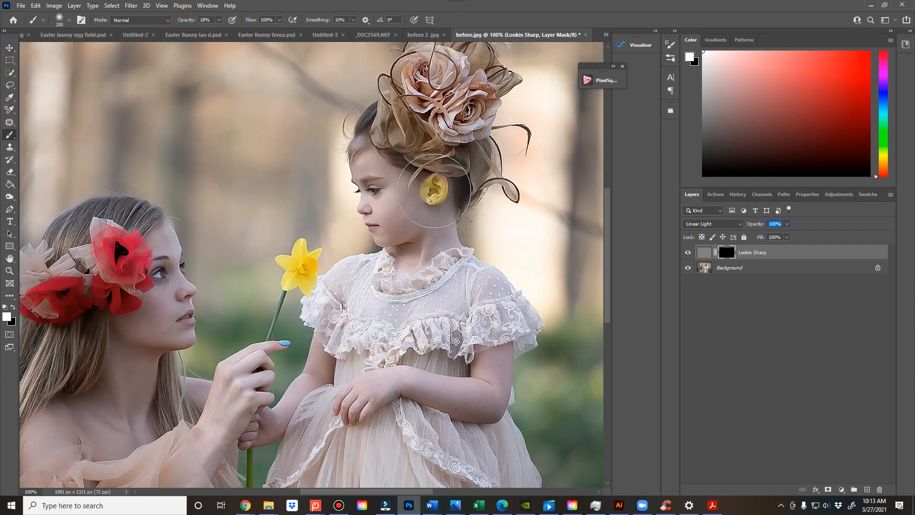
mouse_move(433, 190)
mouse_down()
mouse_move(391, 183)
mouse_move(399, 208)
mouse_move(408, 123)
mouse_move(447, 84)
mouse_move(455, 146)
mouse_up()
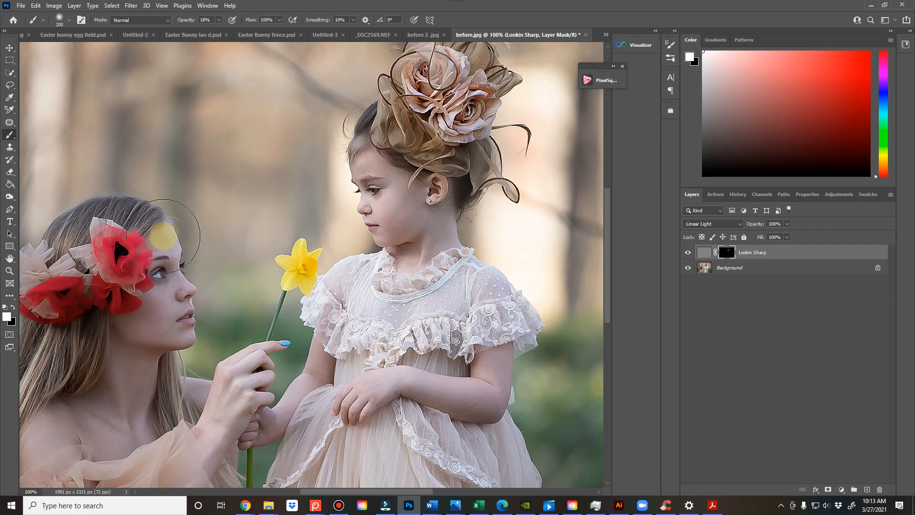
mouse_move(163, 236)
mouse_down()
mouse_move(149, 281)
mouse_move(114, 238)
mouse_move(76, 292)
mouse_move(102, 389)
mouse_move(332, 357)
mouse_move(393, 165)
mouse_move(430, 196)
mouse_up()
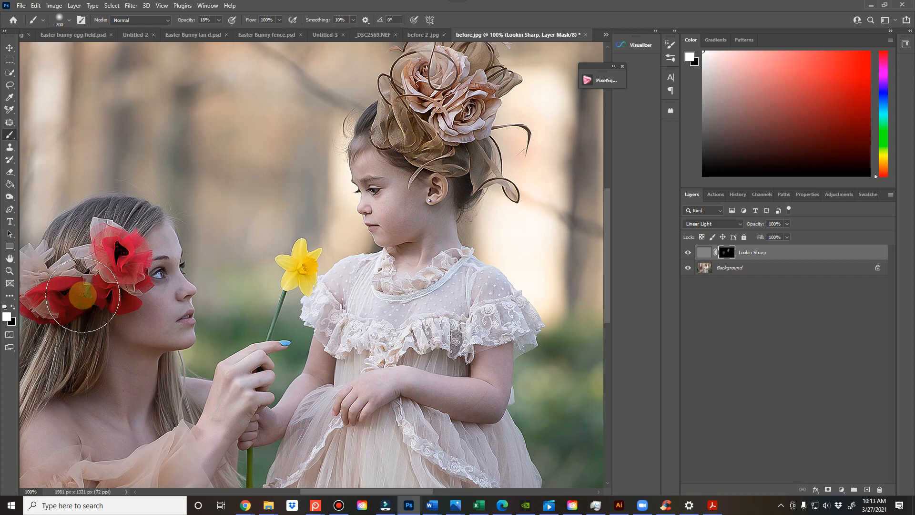
Step: Run the Bright & Bold action with the Background layer selected
click(729, 268)
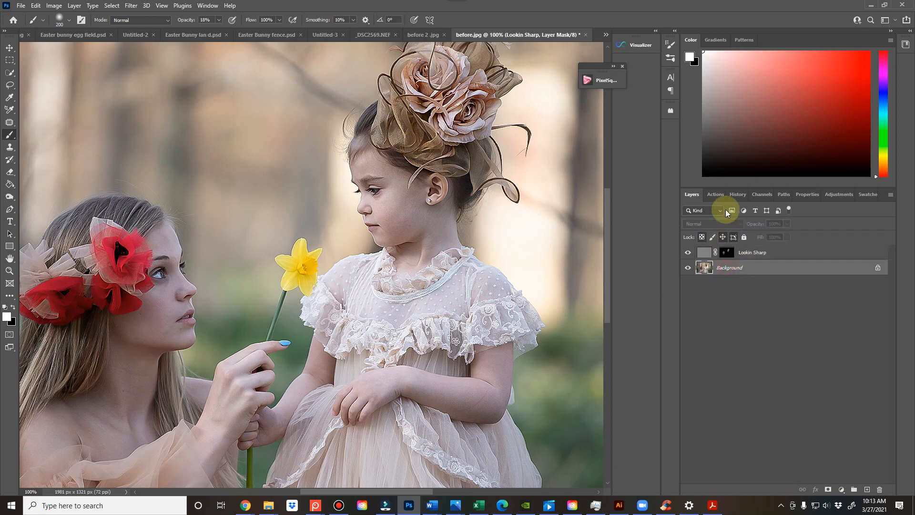
click(714, 193)
click(732, 336)
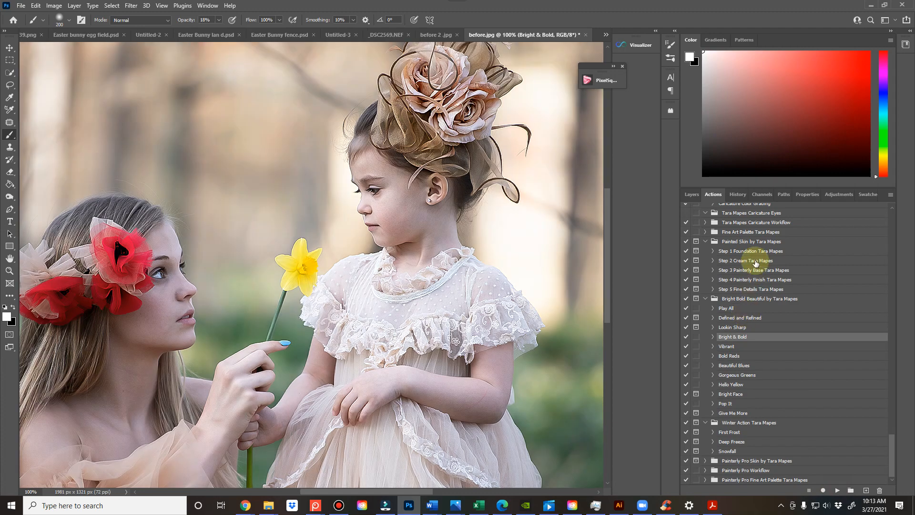
Step: Toggle the Bright & Bold layer's visibility to compare the photo with and without it
click(747, 348)
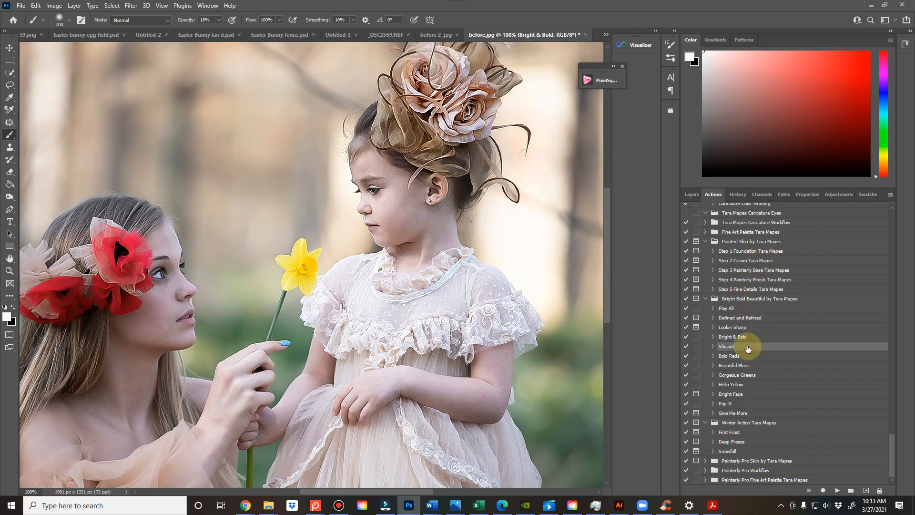
click(690, 193)
click(688, 268)
click(688, 269)
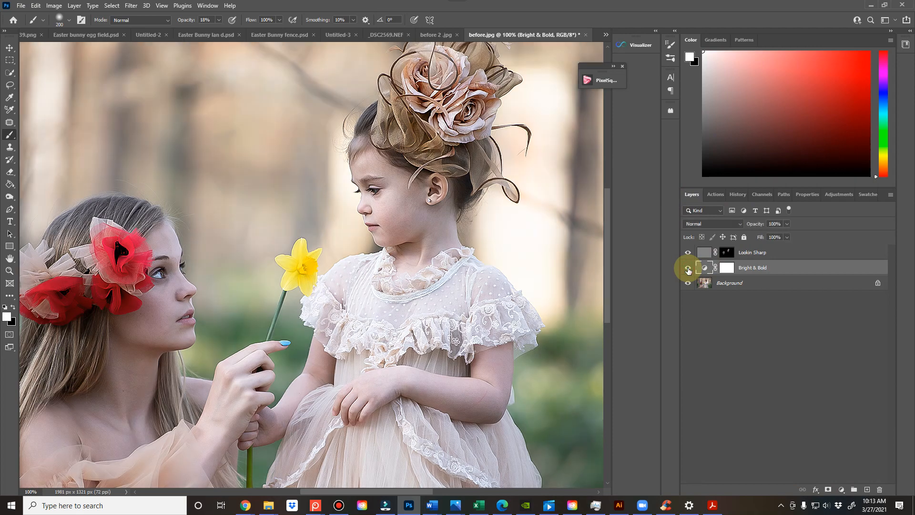
Step: Select the Background layer and run the Bold Reds action
click(705, 283)
click(715, 195)
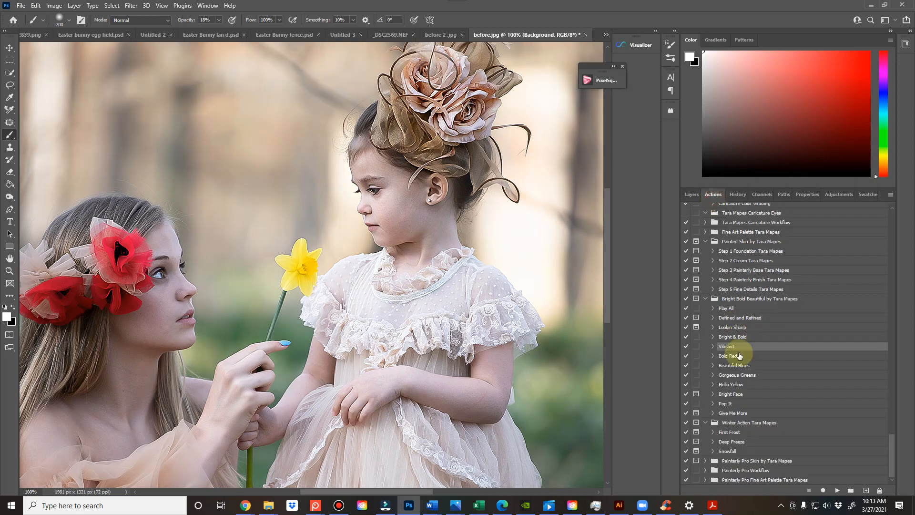
click(746, 361)
click(837, 490)
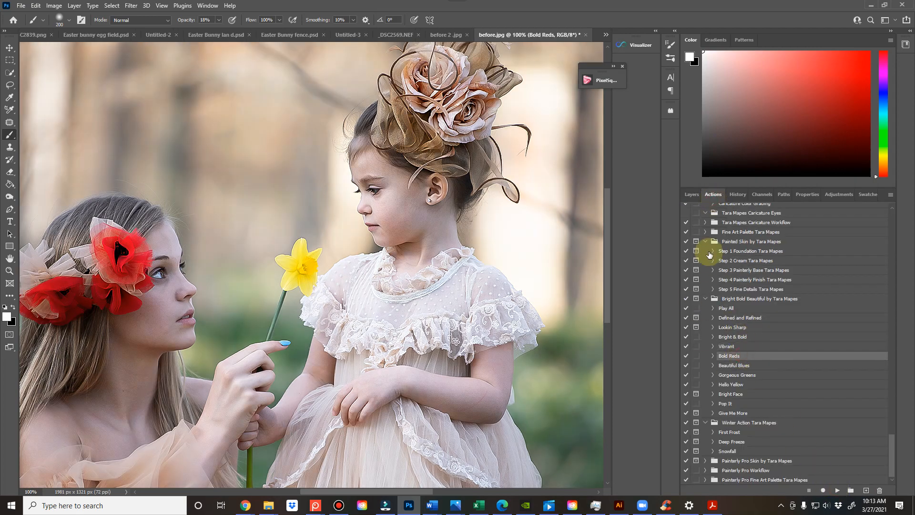
Step: Toggle the Bold Reds layer's visibility to examine its effect on the red flowers
click(693, 196)
click(687, 283)
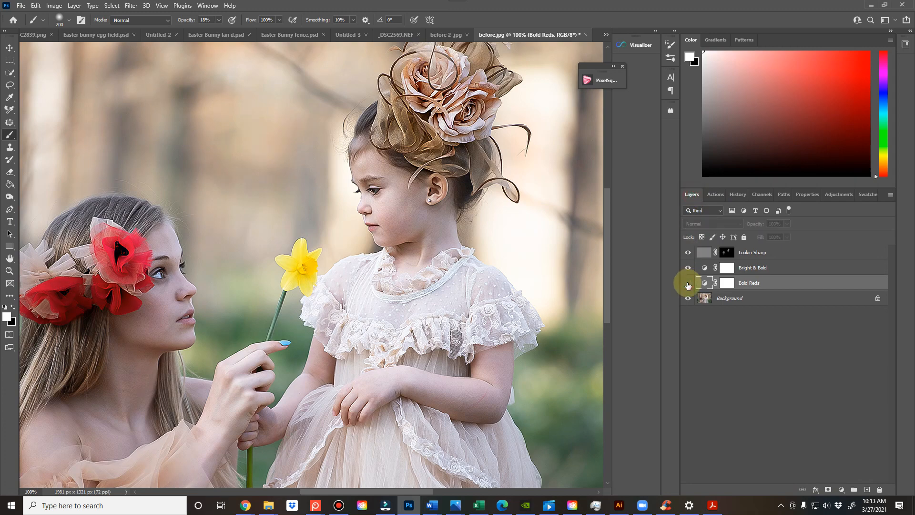
click(687, 283)
key(ctrl+minus)
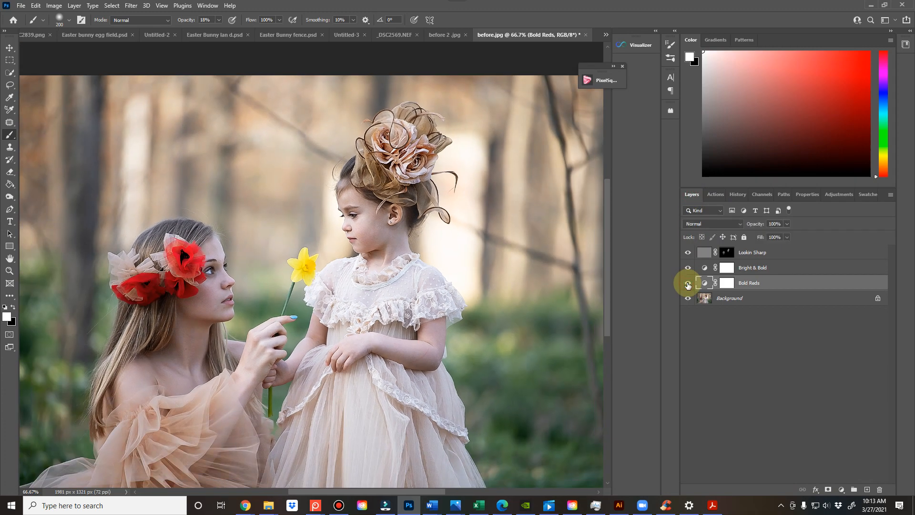
Step: Run the Beautiful Blues action, followed by the Gorgeous Greens action
click(714, 194)
click(746, 366)
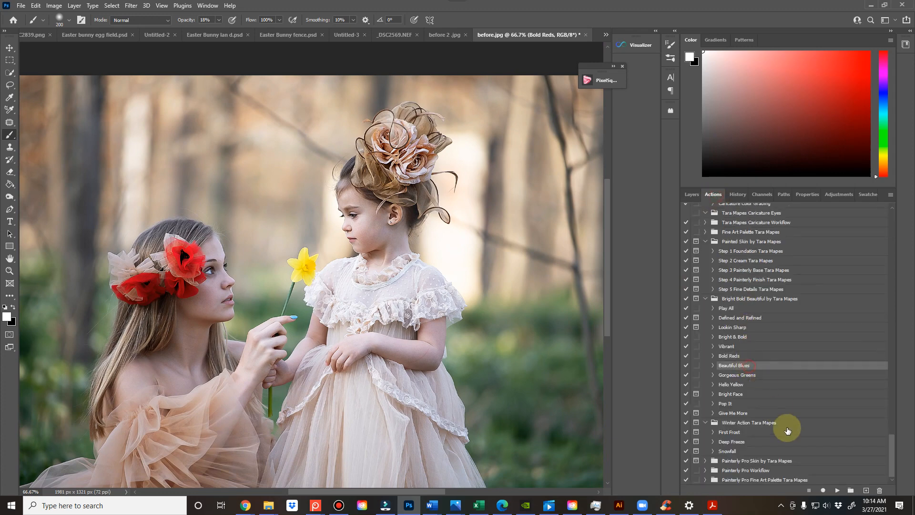
click(837, 489)
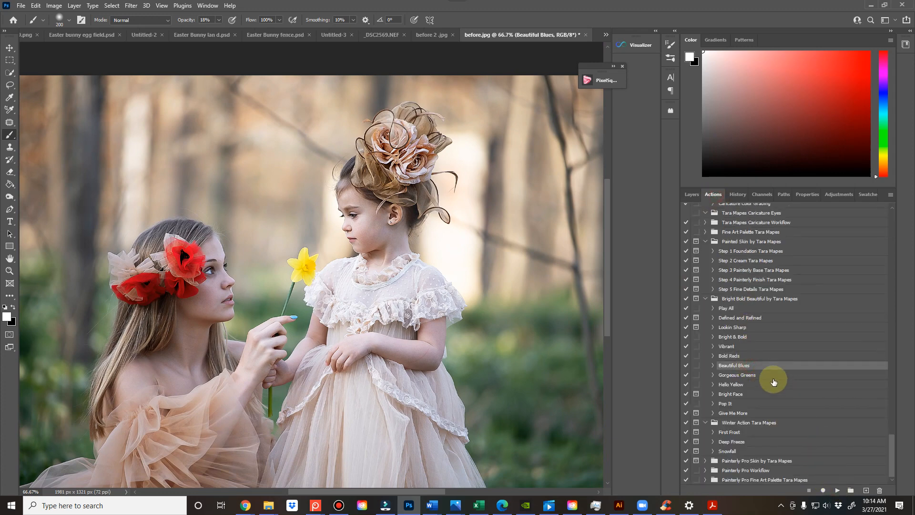
click(772, 375)
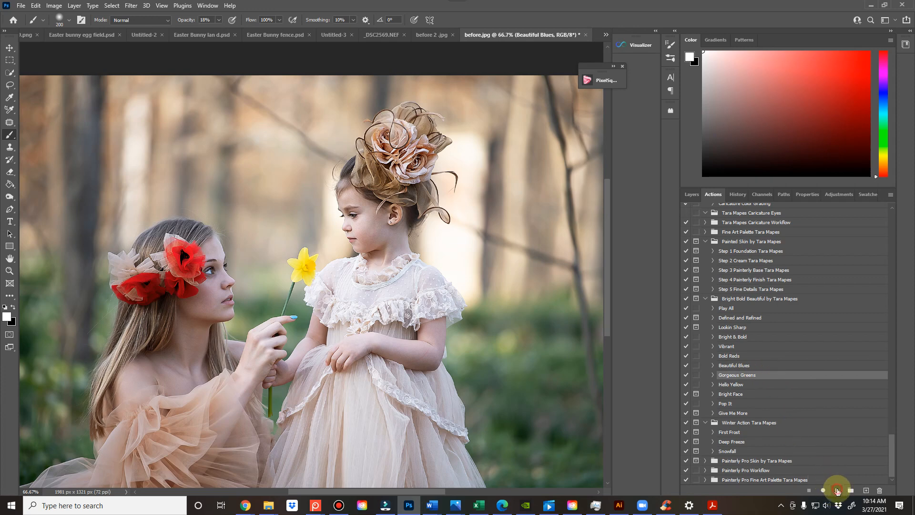
click(837, 490)
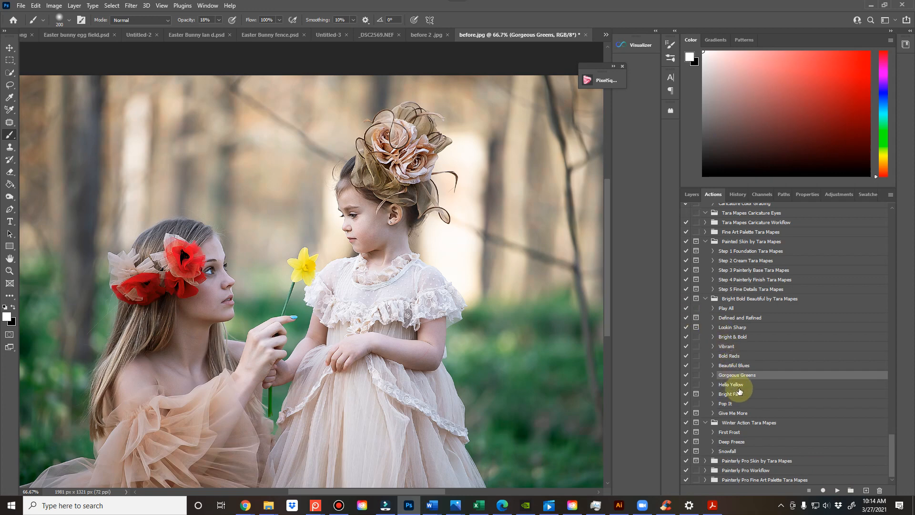
Step: Toggle the Gorgeous Greens layer's visibility to examine its effect on the foliage with the whole photo in view
click(745, 386)
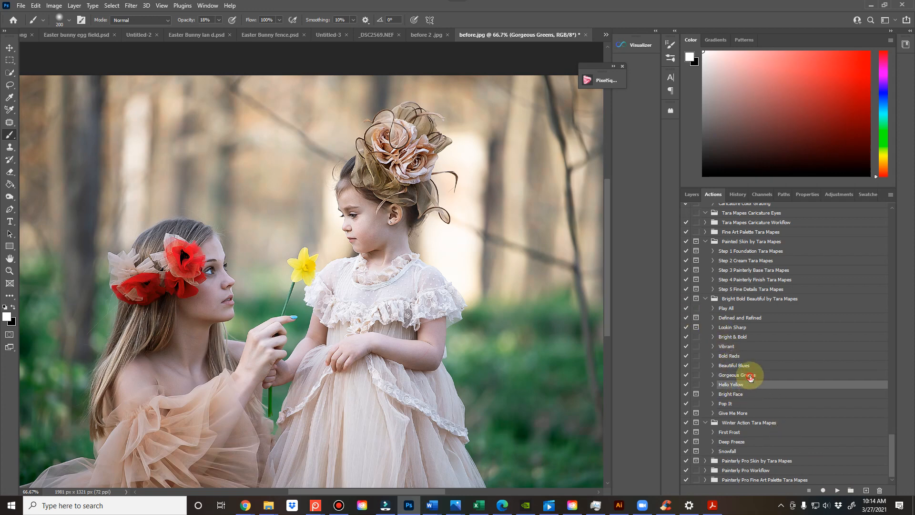
click(691, 194)
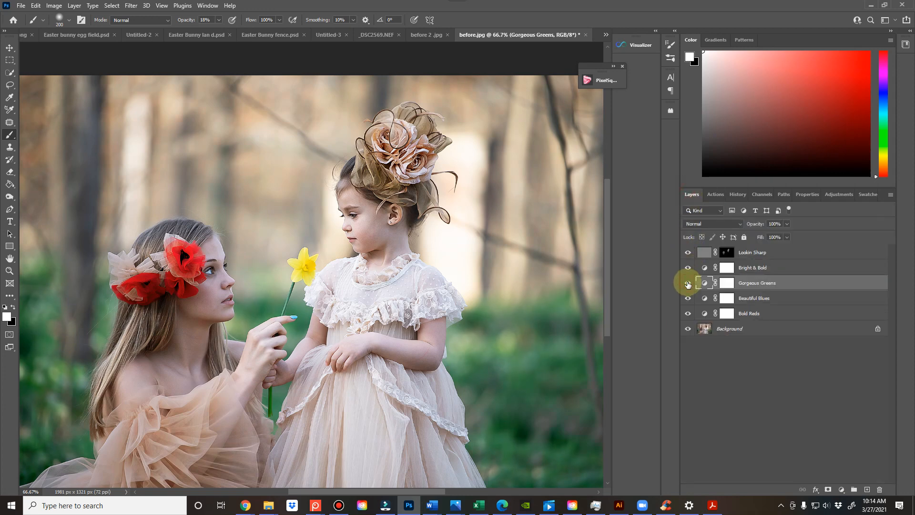
key(ctrl+minus)
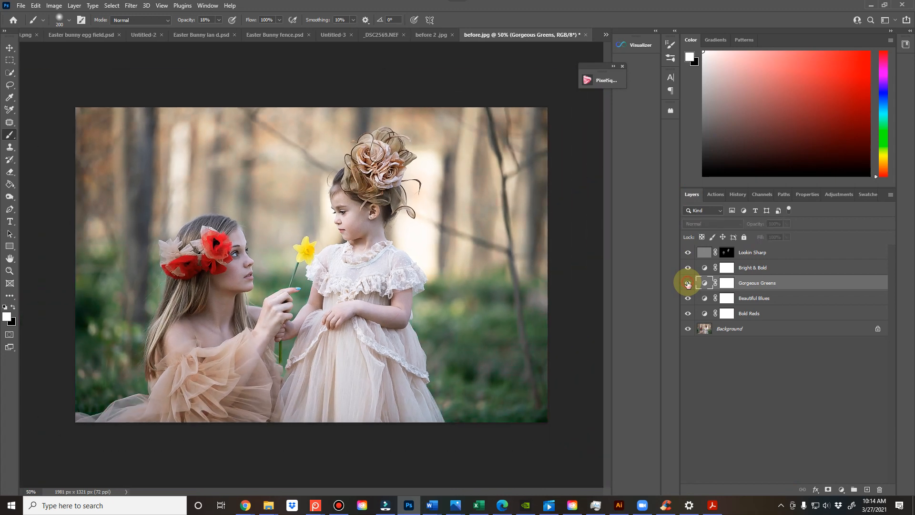
click(687, 282)
Step: Run the Hello Yellow action and toggle its layer group's visibility to compare the effect
click(717, 198)
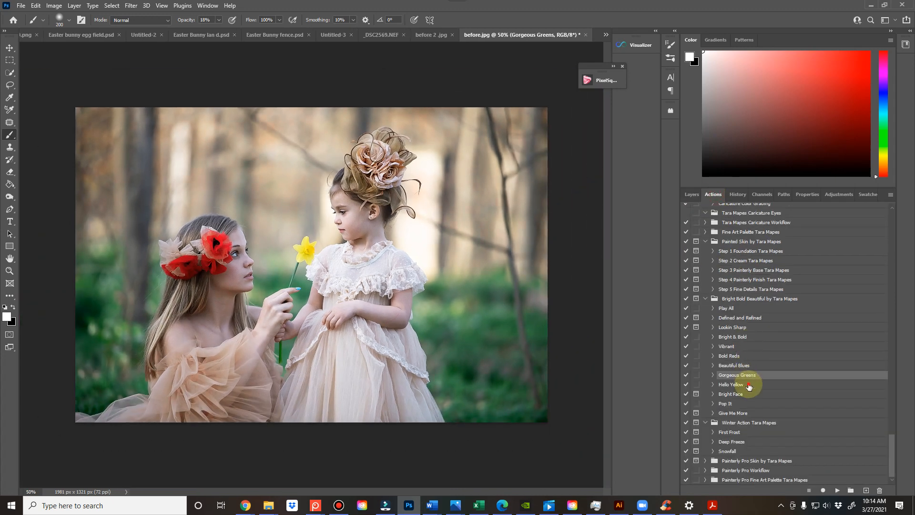
click(743, 384)
click(837, 489)
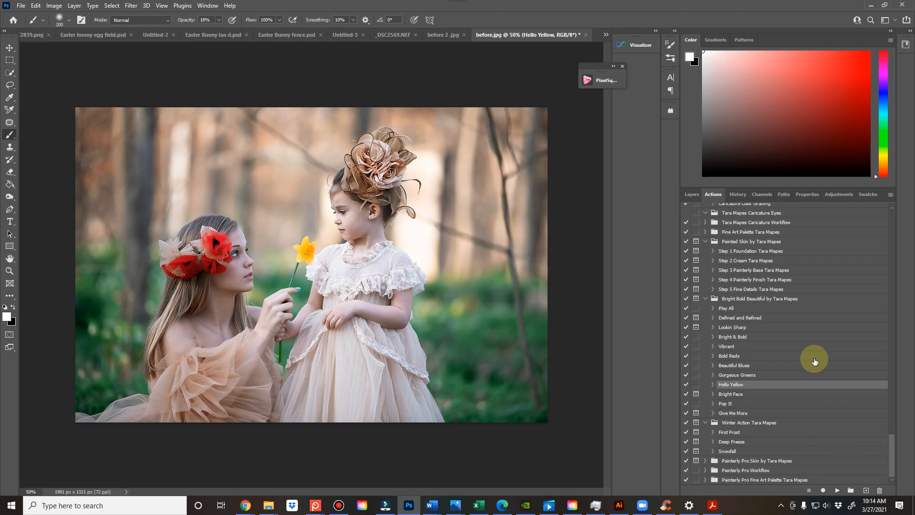
click(690, 194)
click(687, 281)
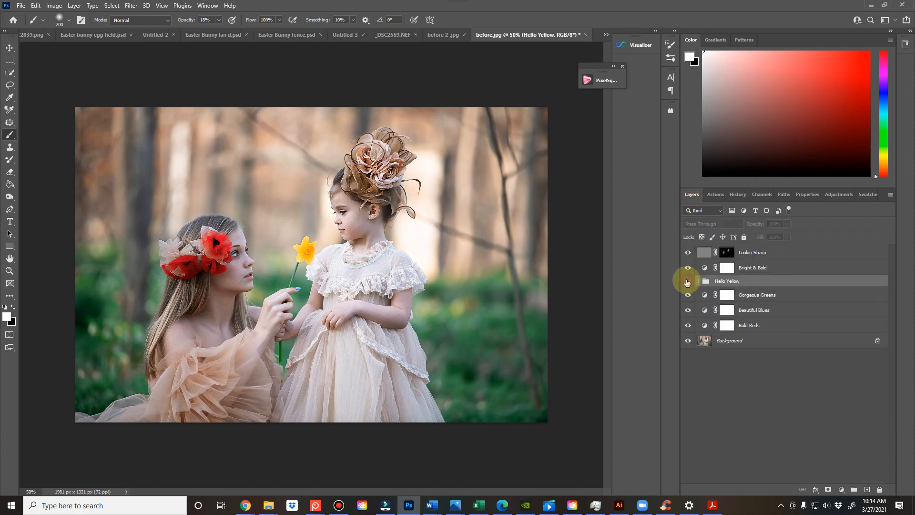
Step: Run the Bright Face action, continuing past its message about brushing on the mask
click(713, 194)
click(731, 394)
click(836, 490)
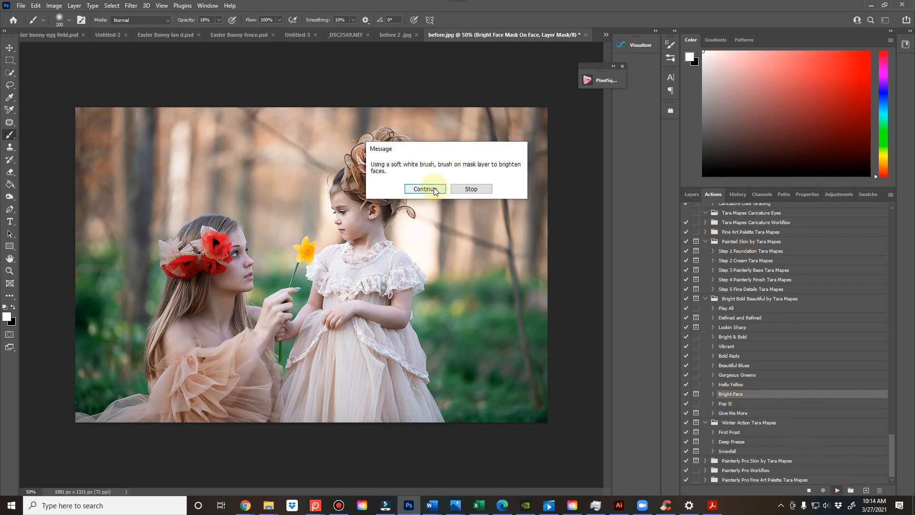
click(424, 188)
Step: Set the brush opacity to 100% and paint white on the Bright Face Mask On Face mask over both girls' faces
click(682, 195)
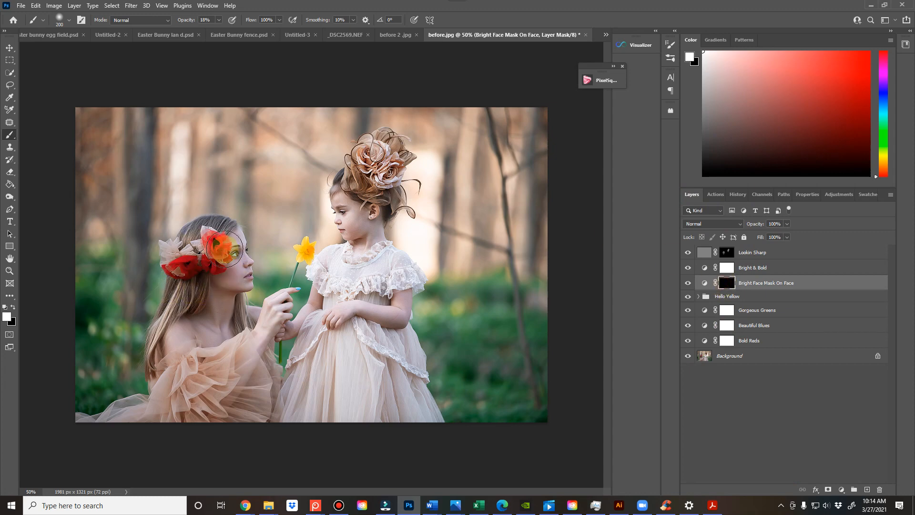
drag(186, 22, 460, 89)
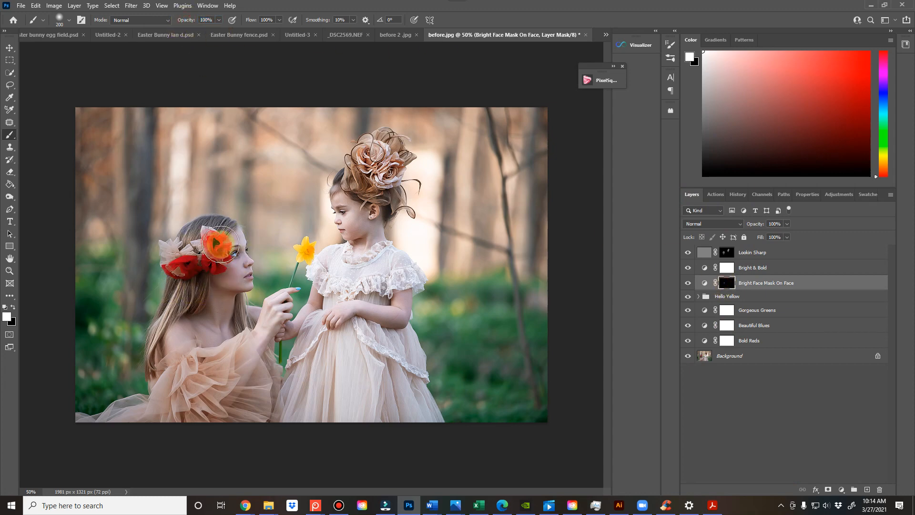
mouse_move(221, 244)
mouse_down()
mouse_move(231, 274)
mouse_move(215, 278)
mouse_up()
mouse_move(328, 217)
mouse_down()
mouse_move(344, 207)
mouse_move(364, 205)
mouse_up()
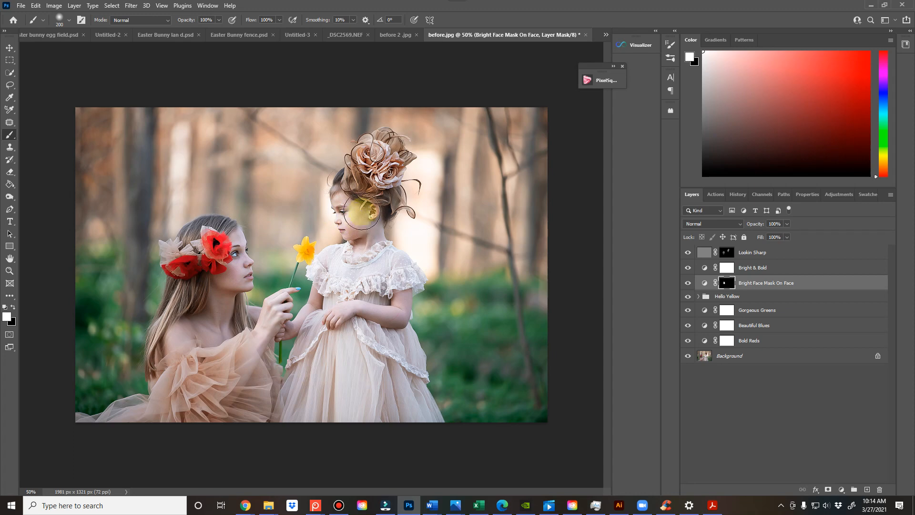
mouse_move(243, 292)
mouse_down()
mouse_move(222, 294)
mouse_move(222, 309)
mouse_move(219, 287)
mouse_up()
Step: Run the Bright Face action a second time, continuing past its message
click(713, 194)
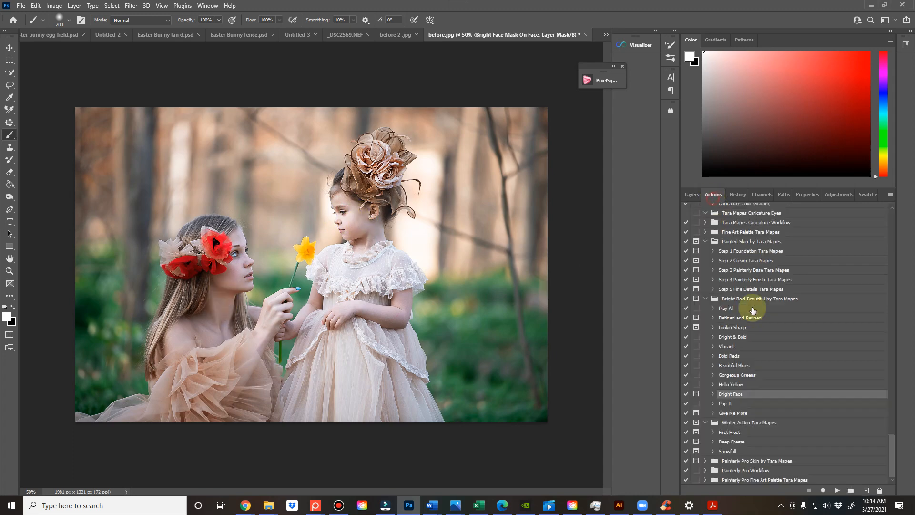
click(837, 490)
click(426, 189)
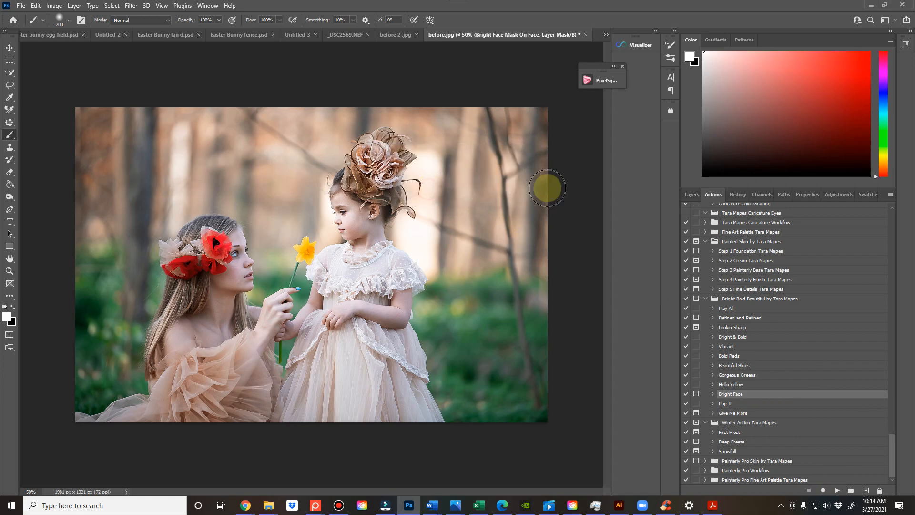
Step: Run the Pop It action and toggle its layer's visibility to compare the effect
click(739, 403)
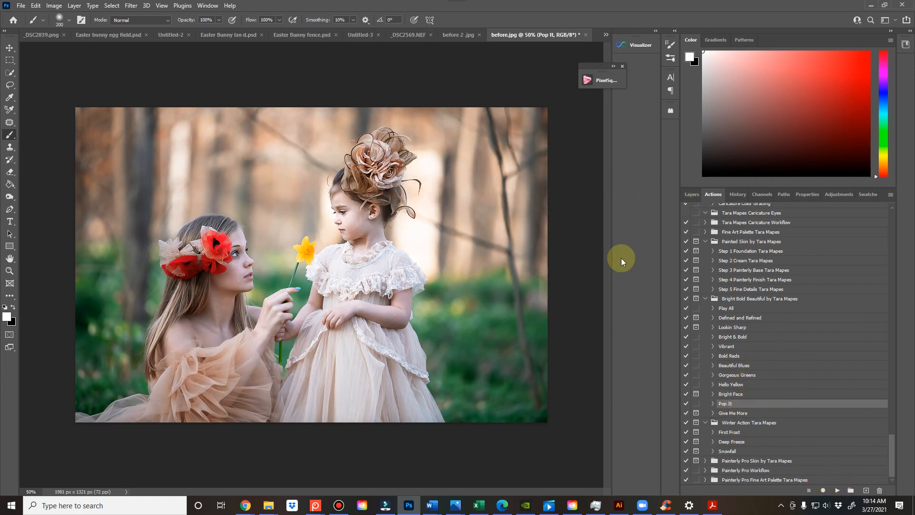
click(691, 194)
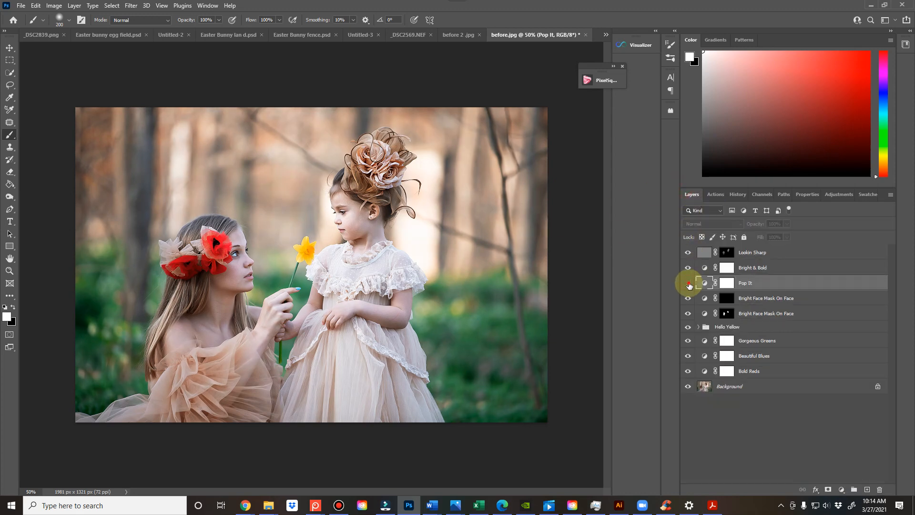
Step: Run the Give Me More action, continuing past its opacity message, and bring up the layer stack
click(713, 195)
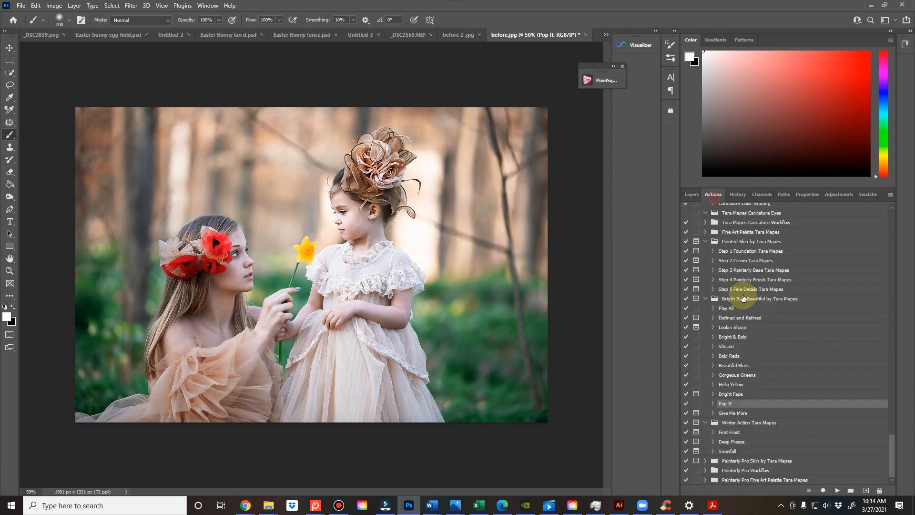
click(742, 412)
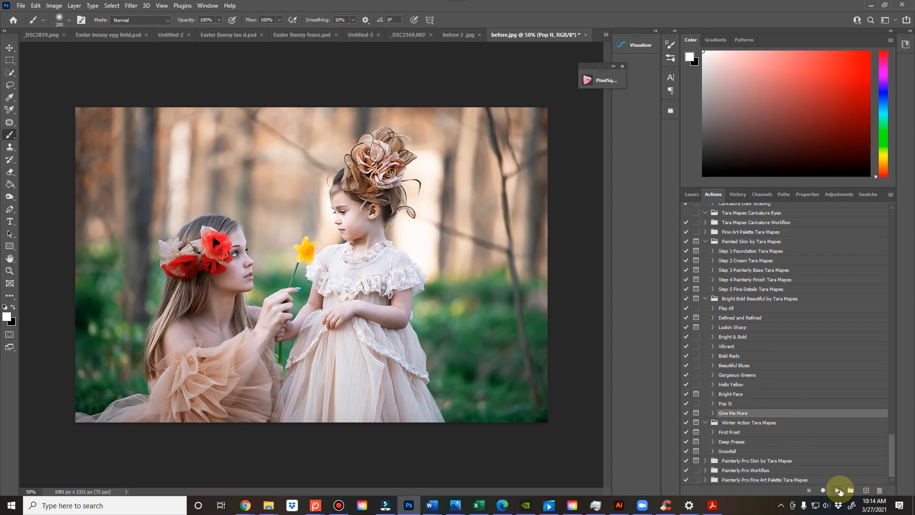
click(837, 489)
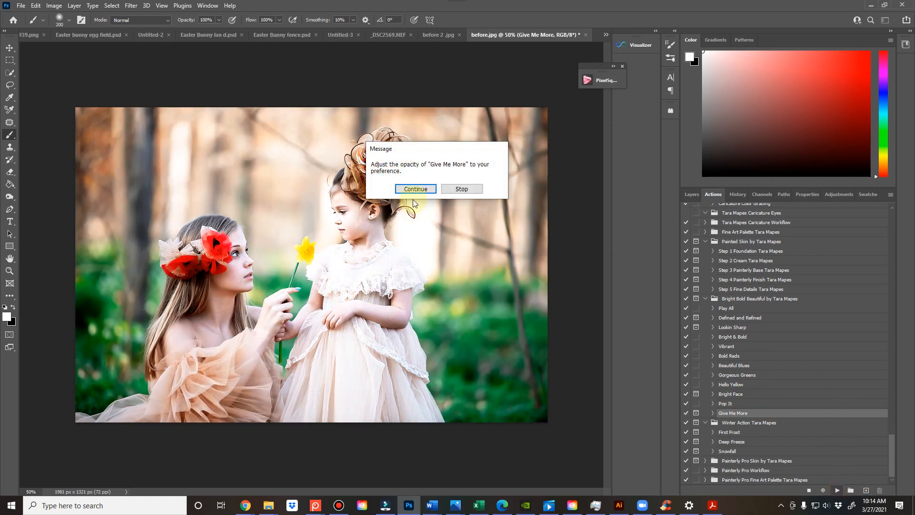
click(411, 190)
click(692, 199)
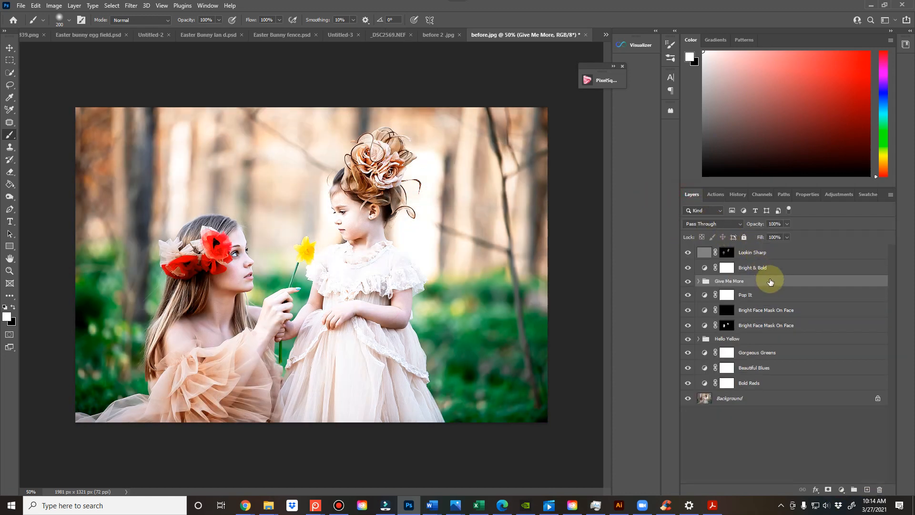
Step: Set the Give Me More group's opacity to 37% and toggle its visibility to compare the effect
drag(759, 224, 728, 225)
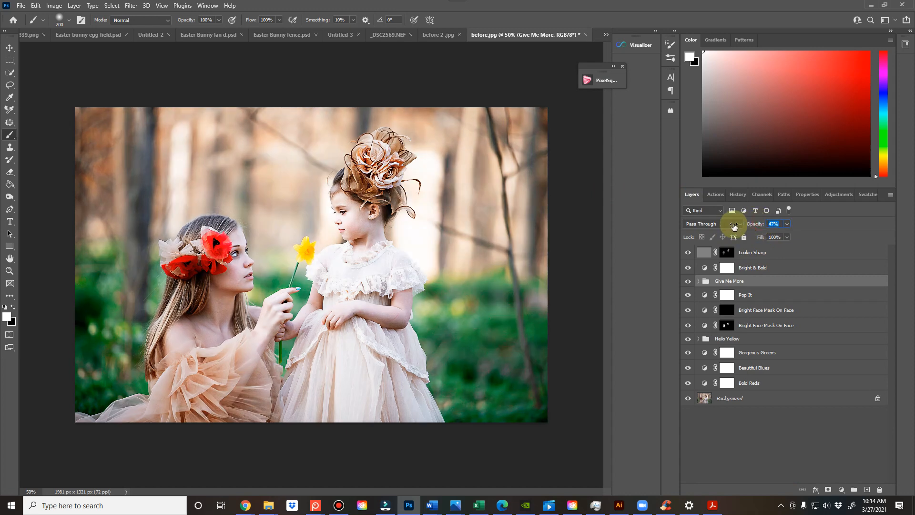
click(687, 281)
click(688, 281)
click(688, 281)
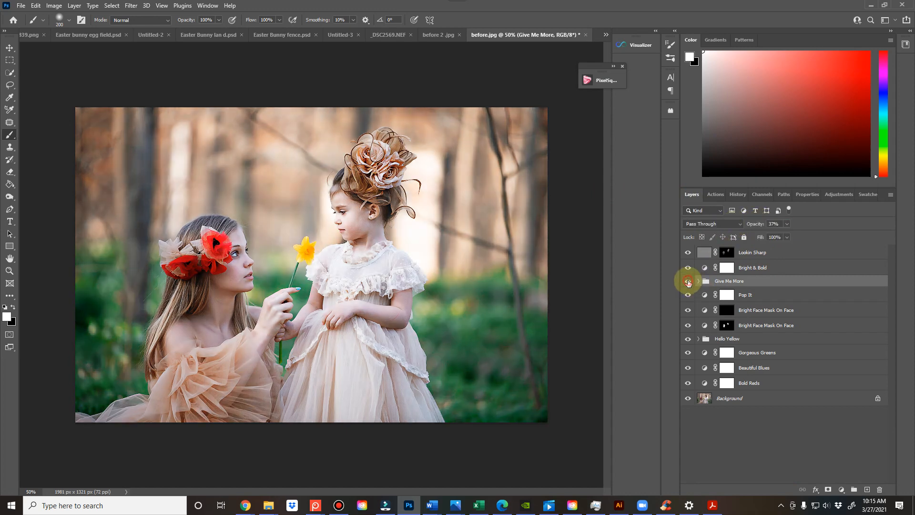
click(687, 282)
Step: Inside the Give Me More group, toggle the layers to compare their effects, hide Bold and Pop It More, and collapse the group
click(698, 282)
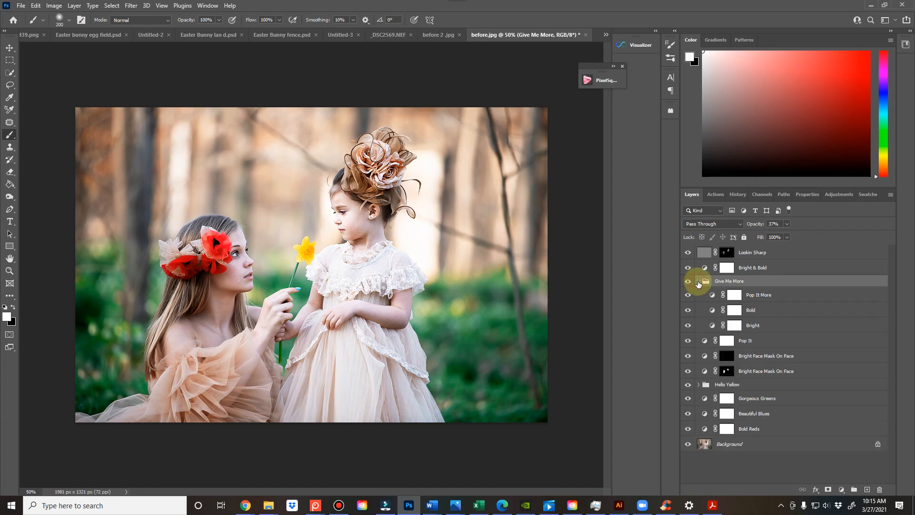
click(687, 326)
click(687, 281)
click(688, 281)
click(687, 325)
click(691, 313)
click(691, 312)
click(690, 312)
click(691, 300)
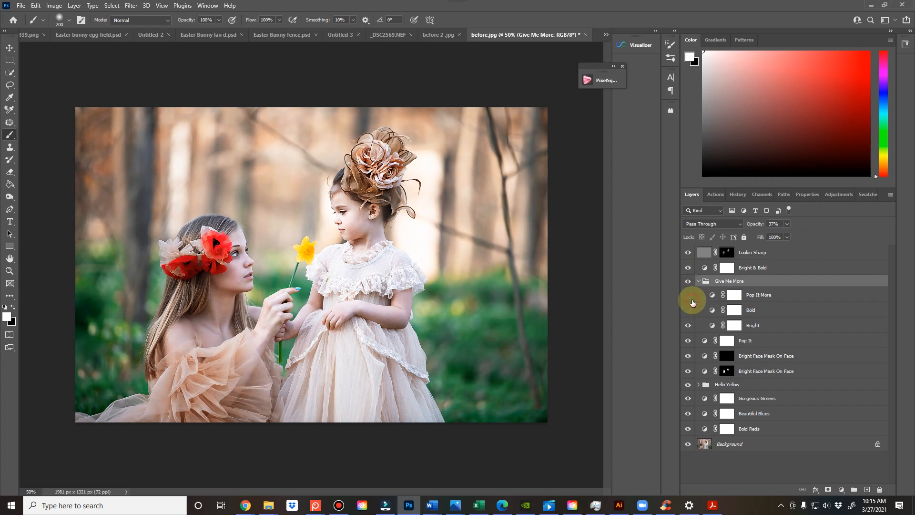
click(698, 281)
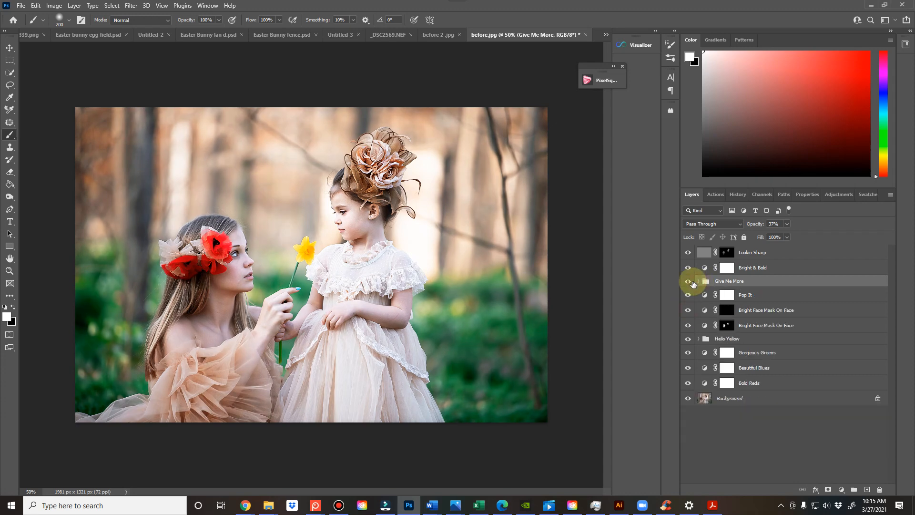
Step: Hide the Give Me More group and group all layers from Lookin Sharp down to Bold Reds
click(689, 281)
click(756, 251)
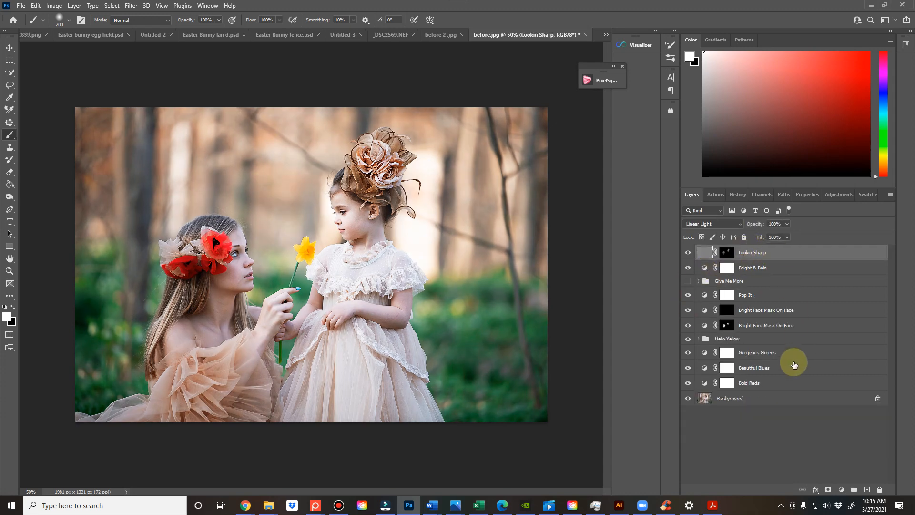
shift+click(792, 377)
key(ctrl+g)
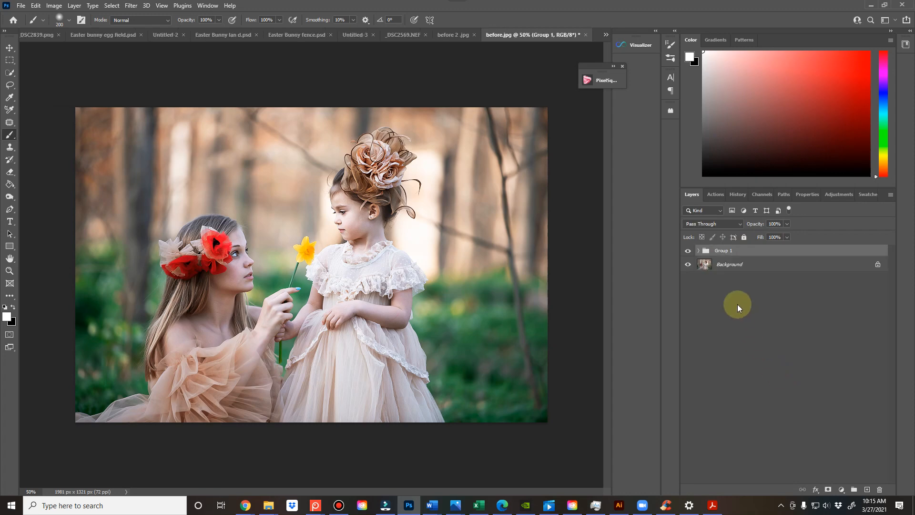
Step: Toggle the visibility of the group holding all the edits to compare the portrait before and after
click(688, 253)
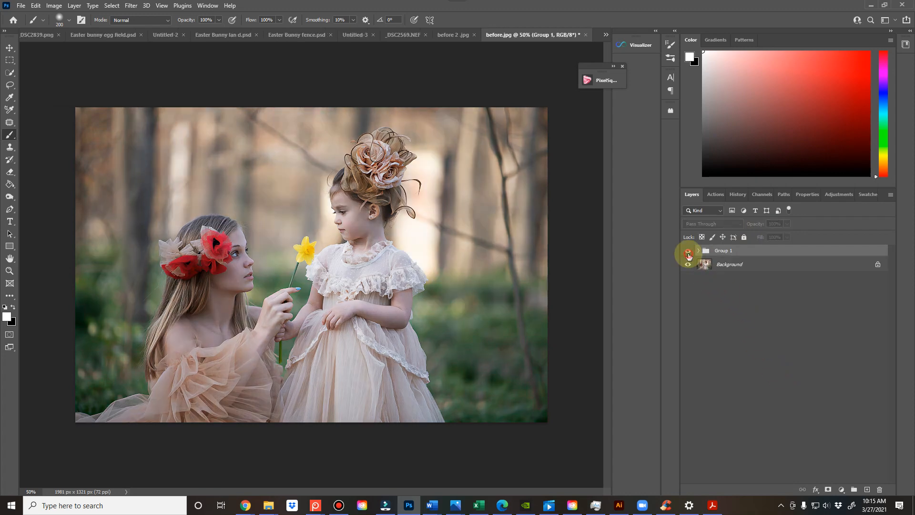
click(688, 253)
click(687, 254)
click(688, 254)
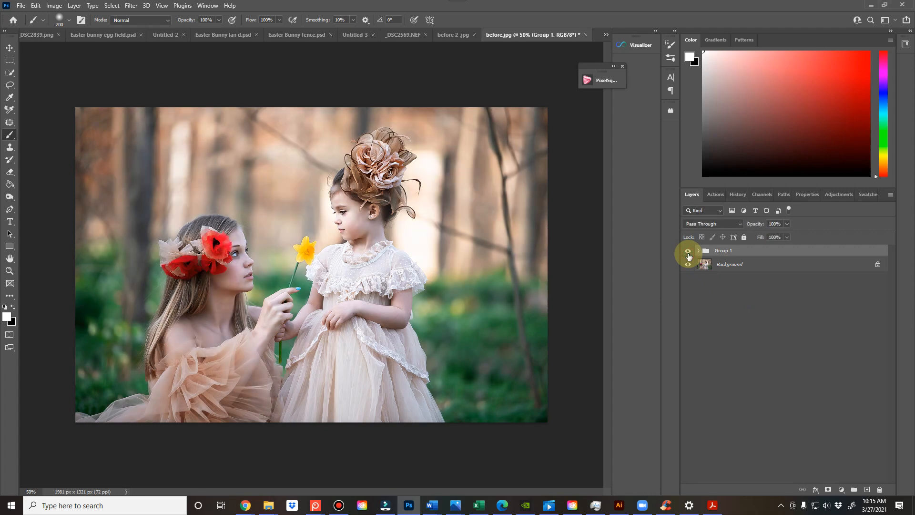
click(688, 255)
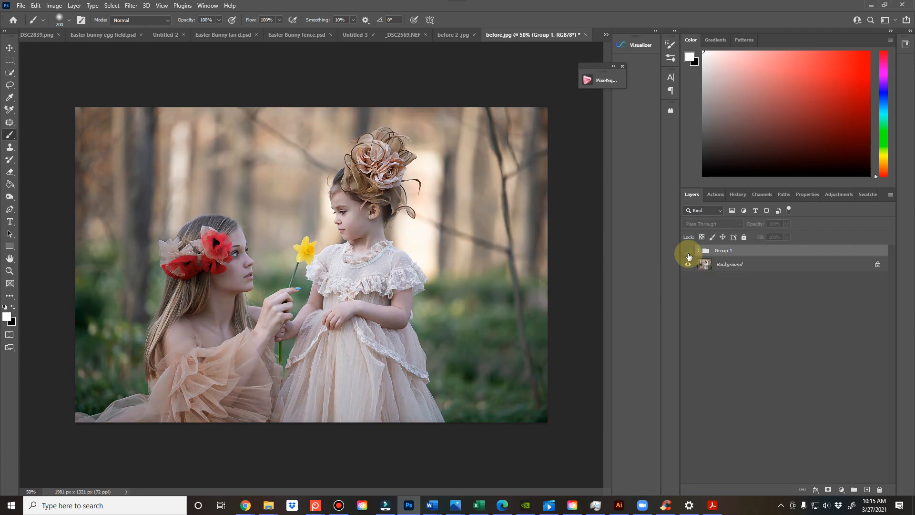
click(688, 254)
click(688, 255)
click(688, 254)
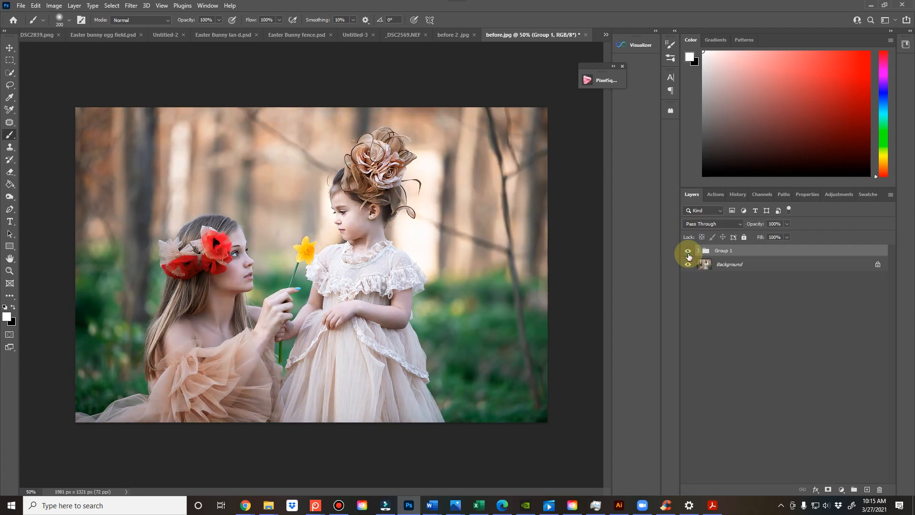